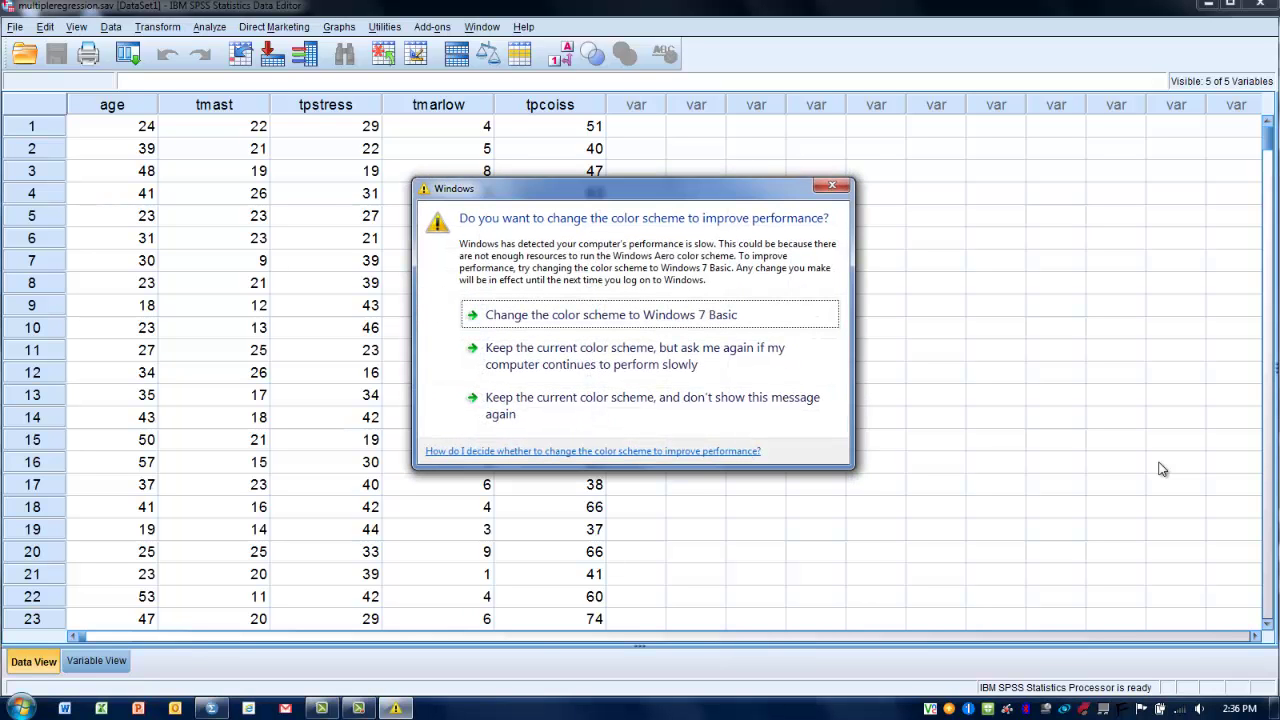
Dismiss the Windows performance prompt about the color scheme.
key(Return)
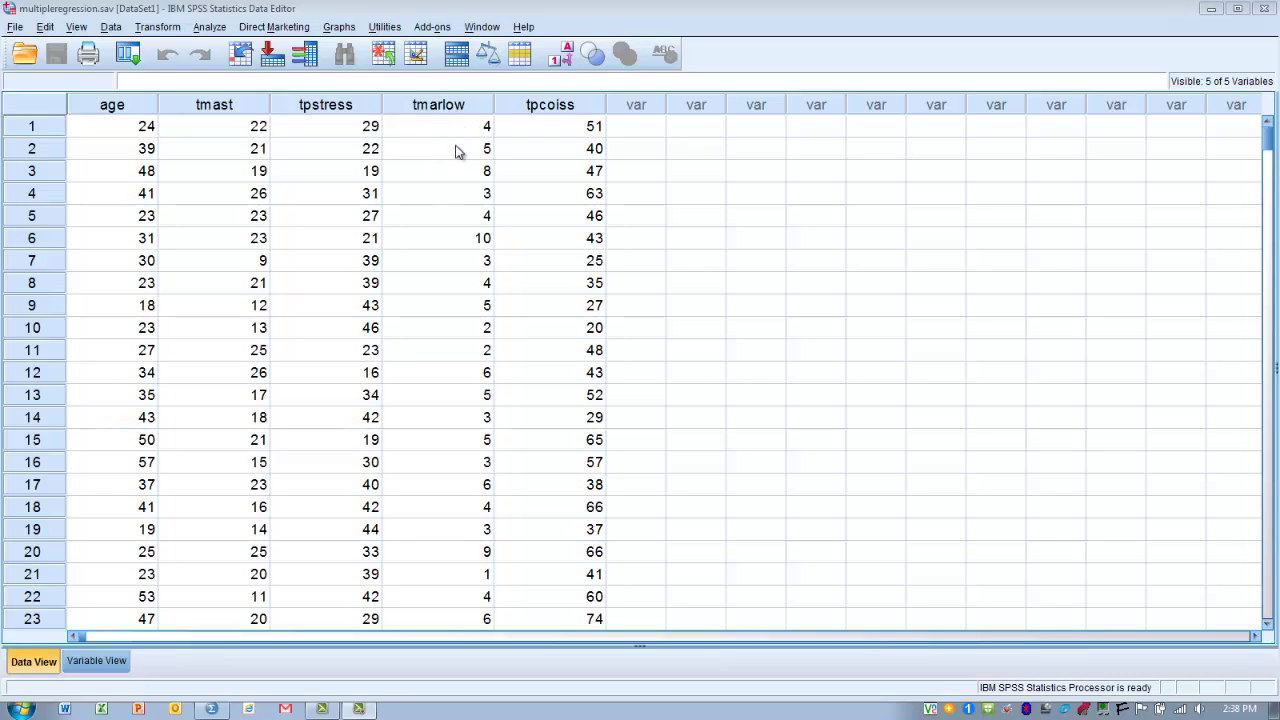
drag(450, 153, 183, 194)
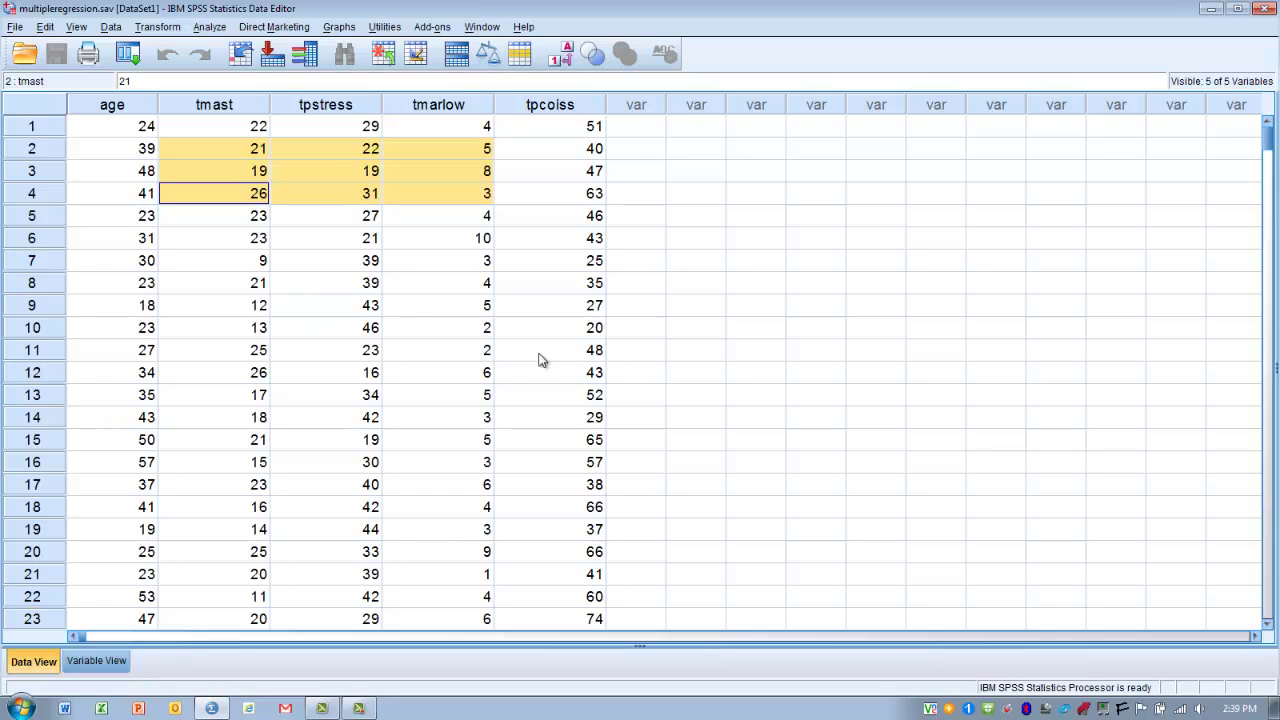
click(336, 314)
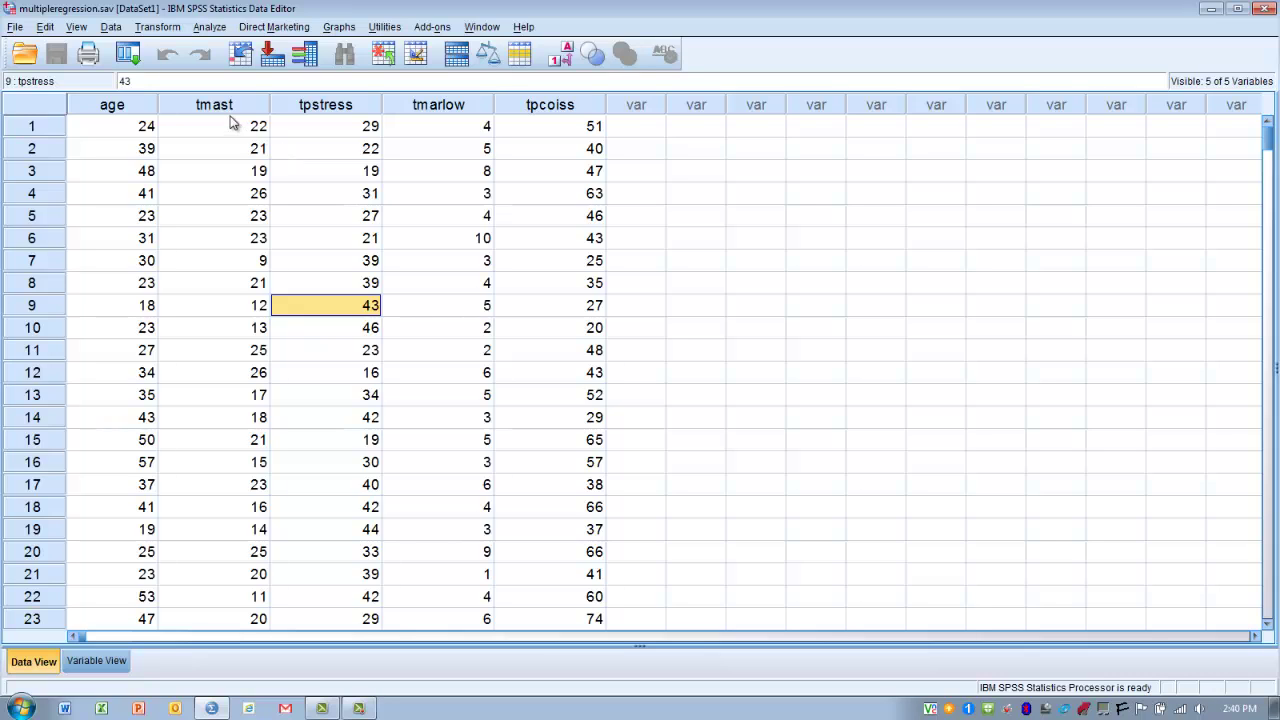
Start a linear regression analysis with Total perceived stress as the dependent variable.
click(211, 29)
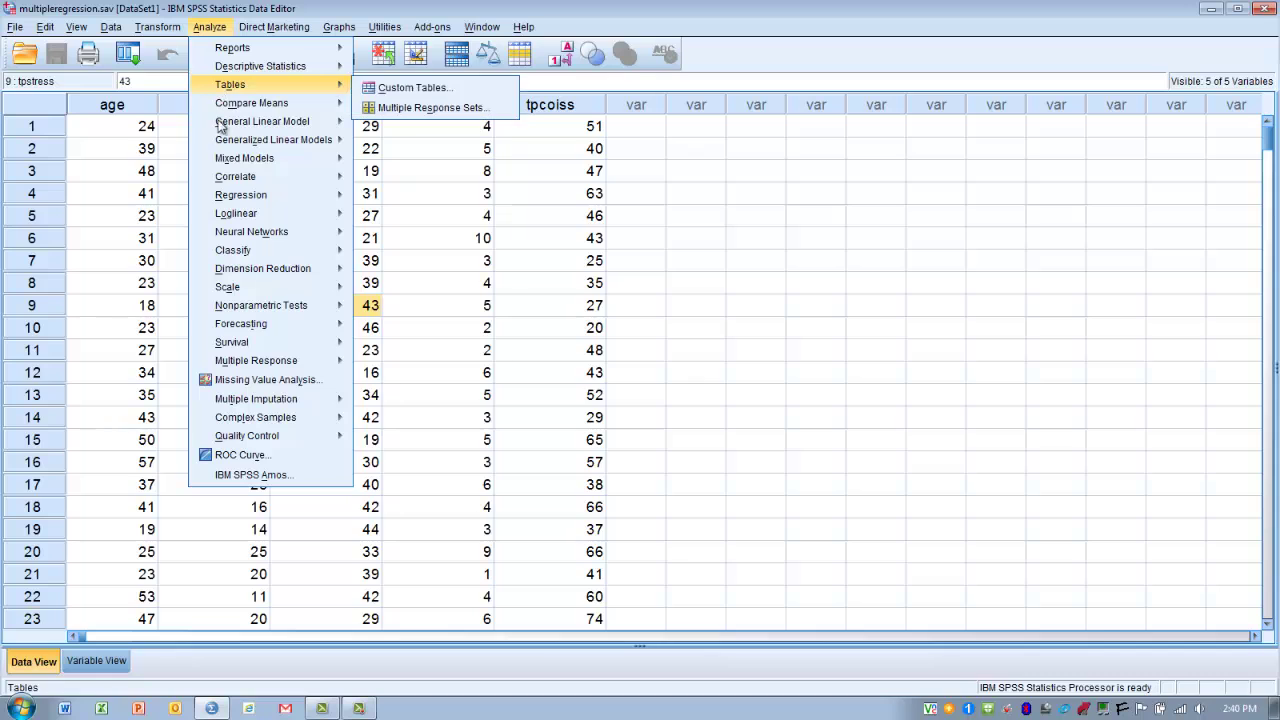
mouse_move(223, 183)
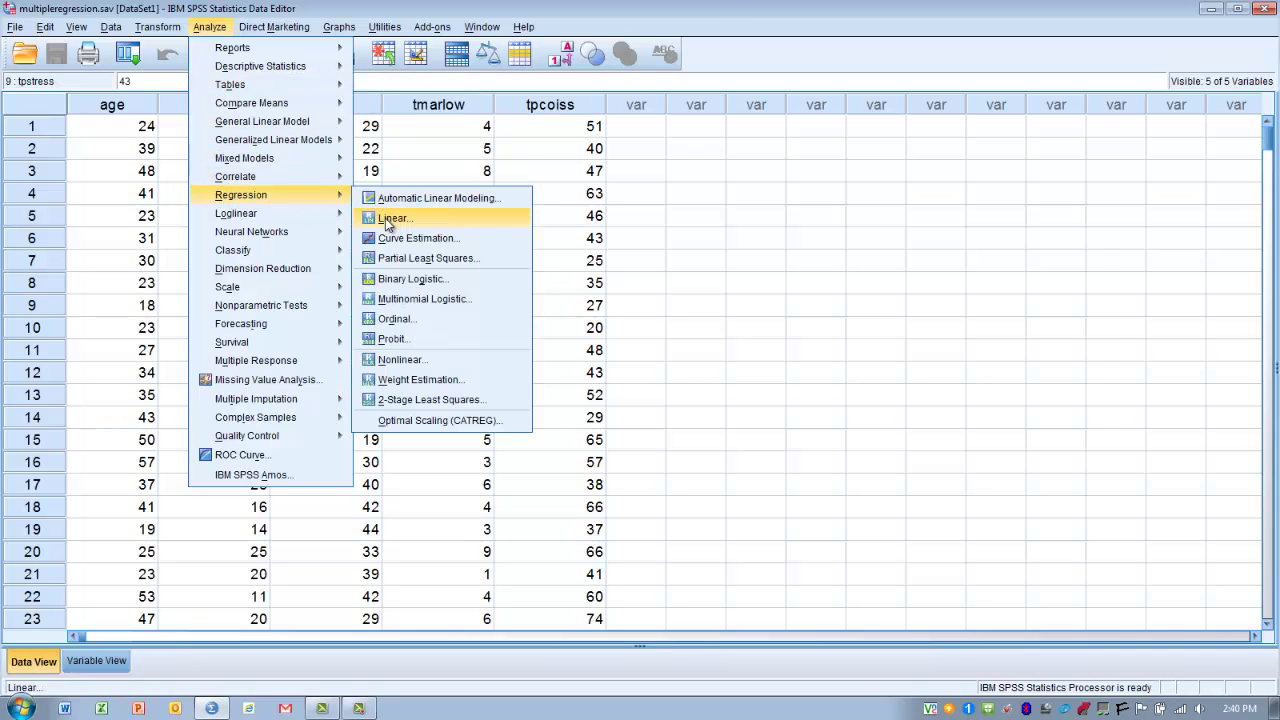
click(388, 220)
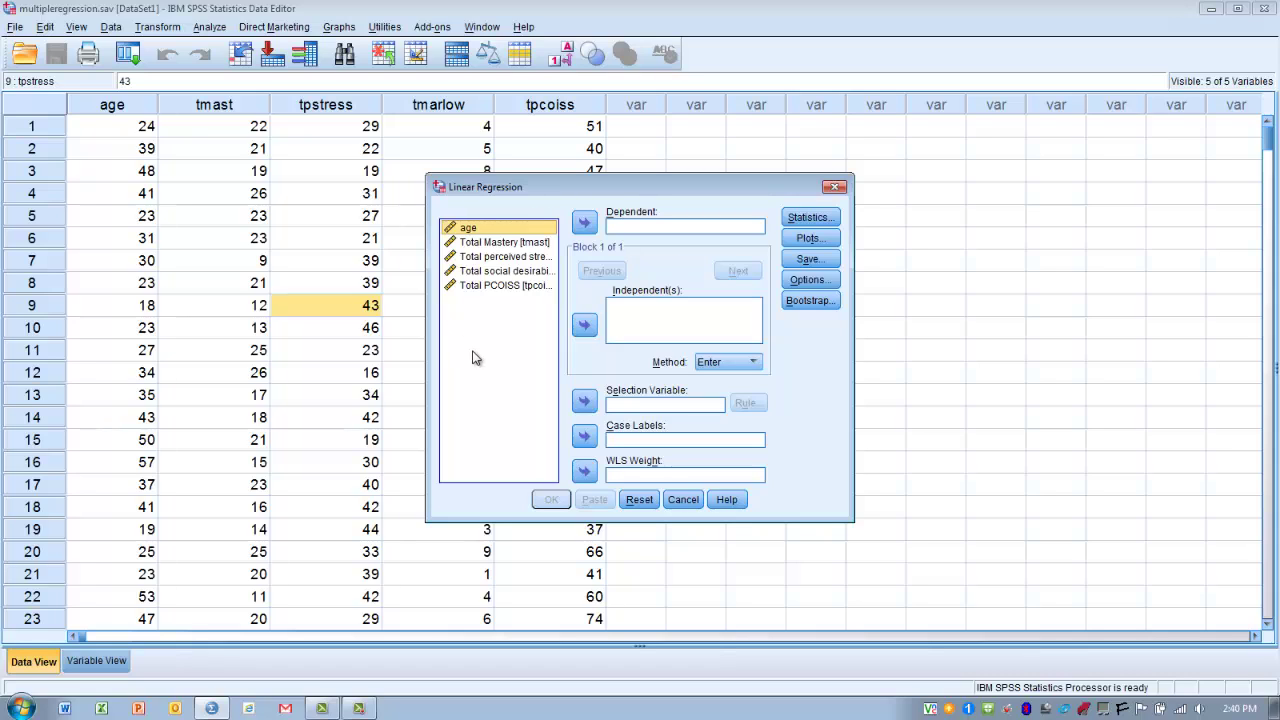
click(504, 257)
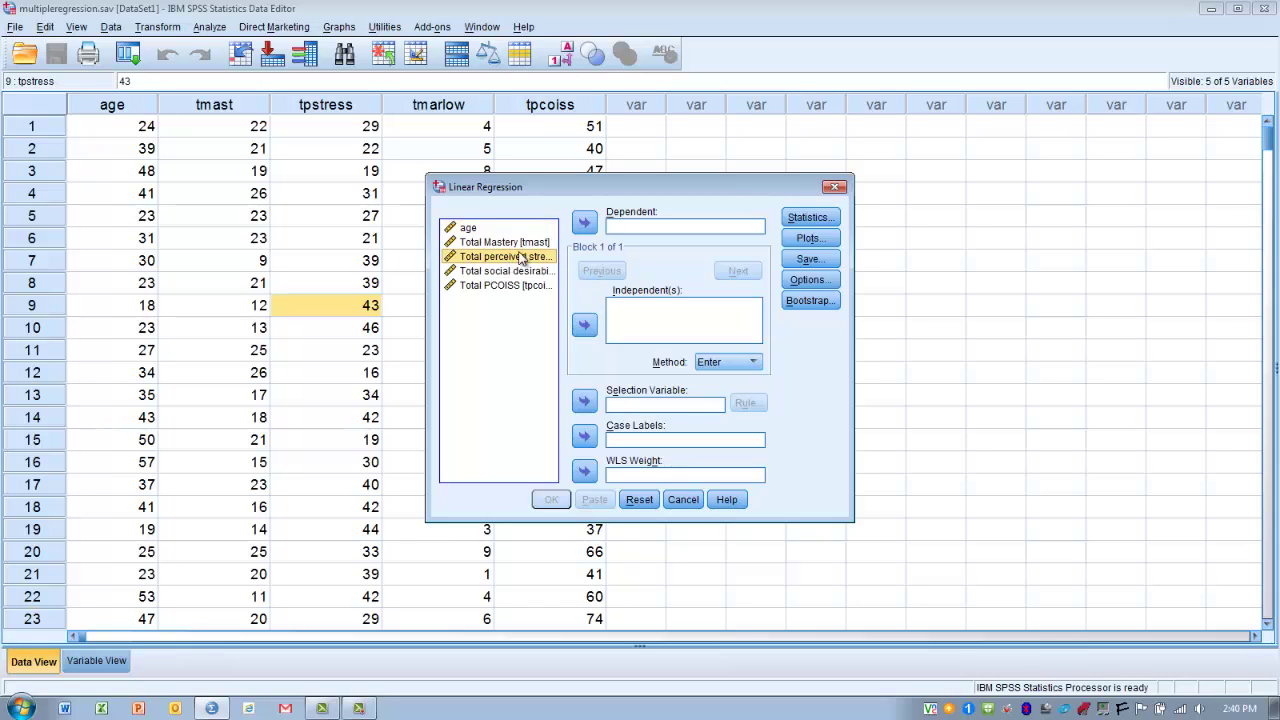
click(585, 224)
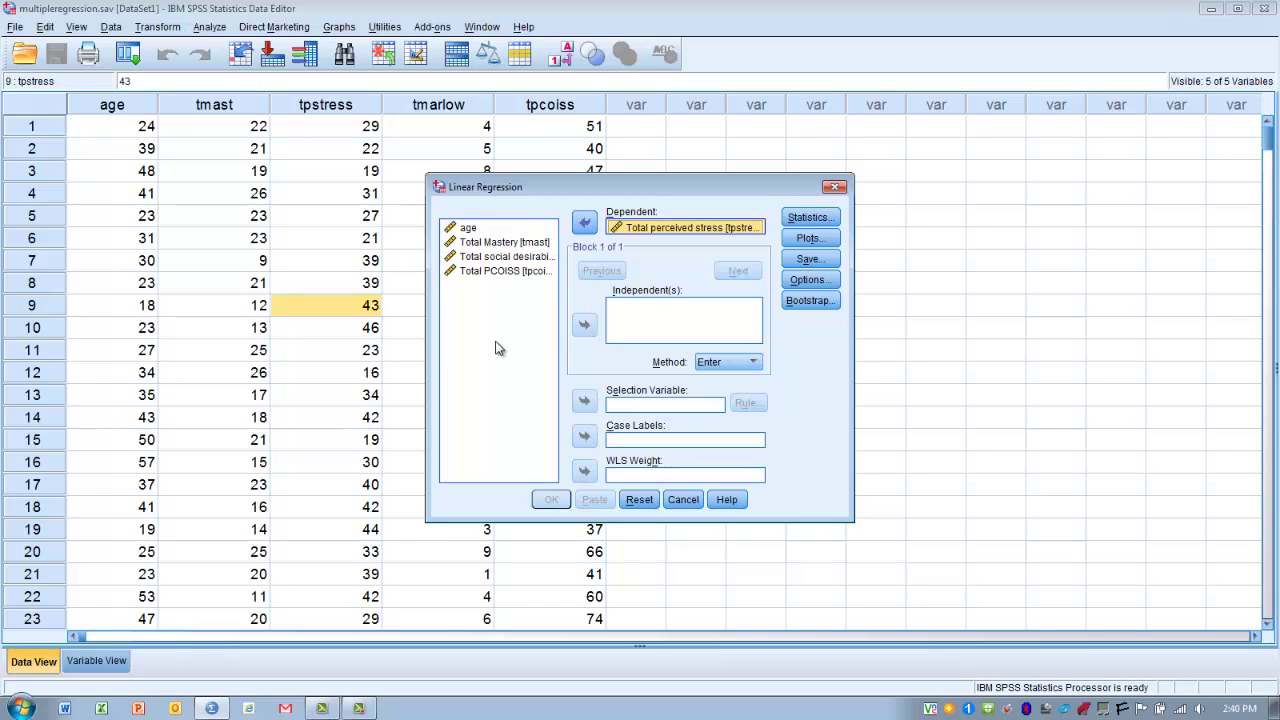
Add Total social desirability and age as the independent variables of block 1.
click(498, 259)
click(585, 325)
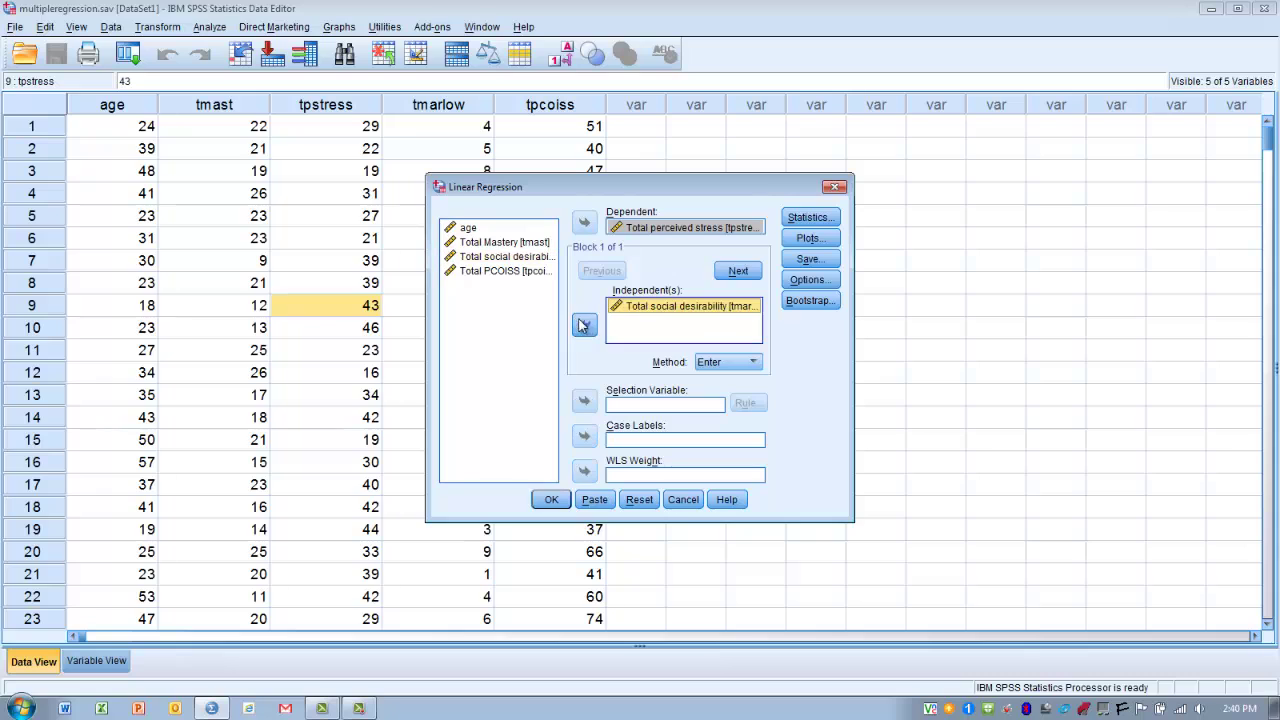
click(480, 228)
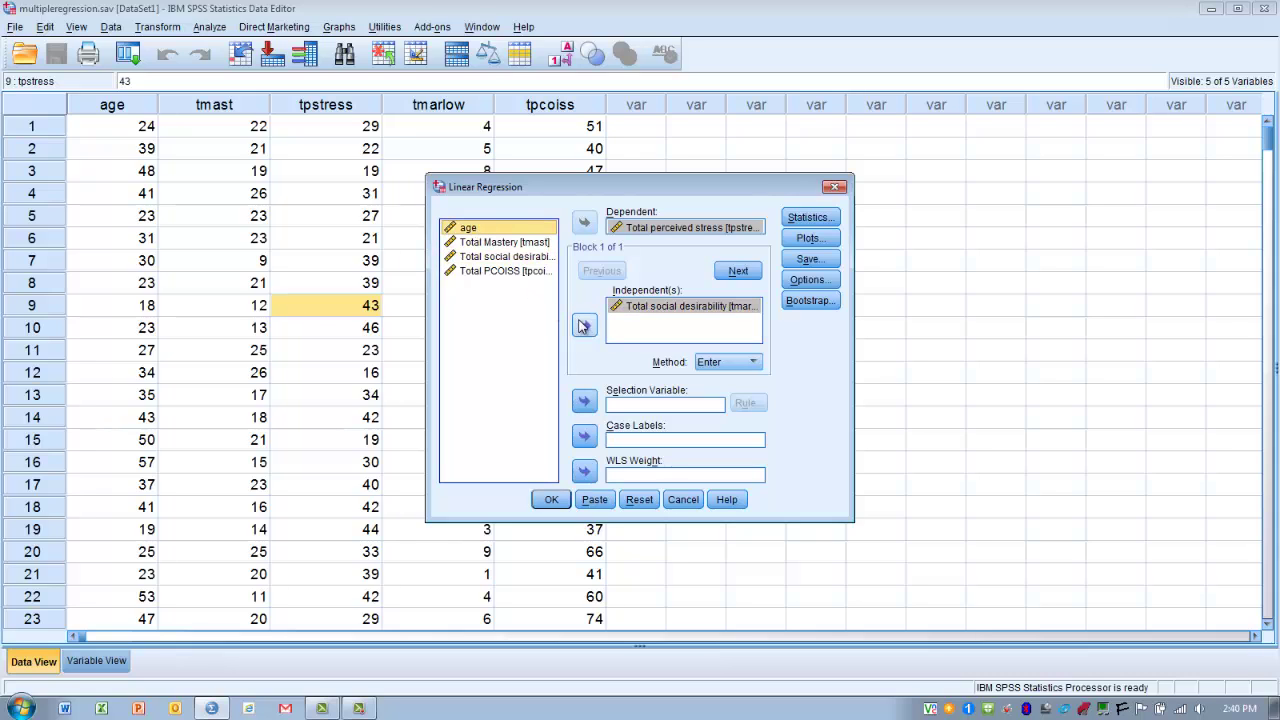
click(584, 326)
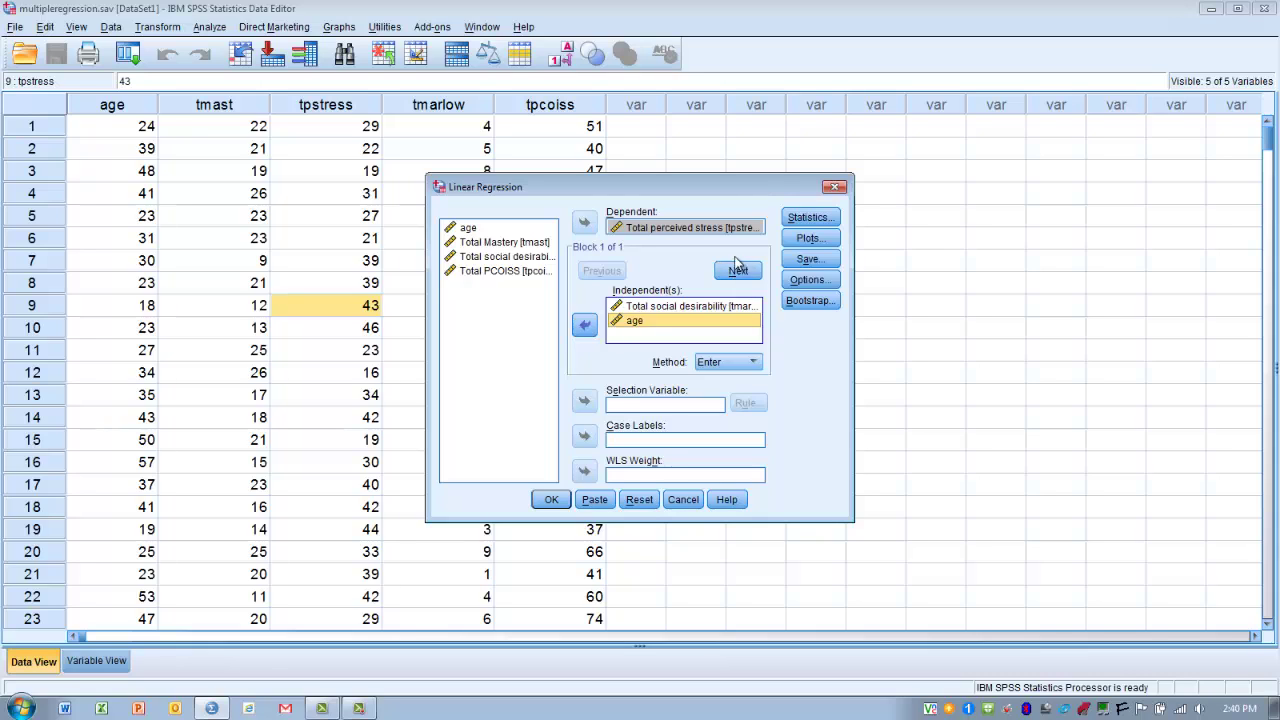
Create a second block of predictors containing Total Mastery and Total PCOISS.
click(736, 272)
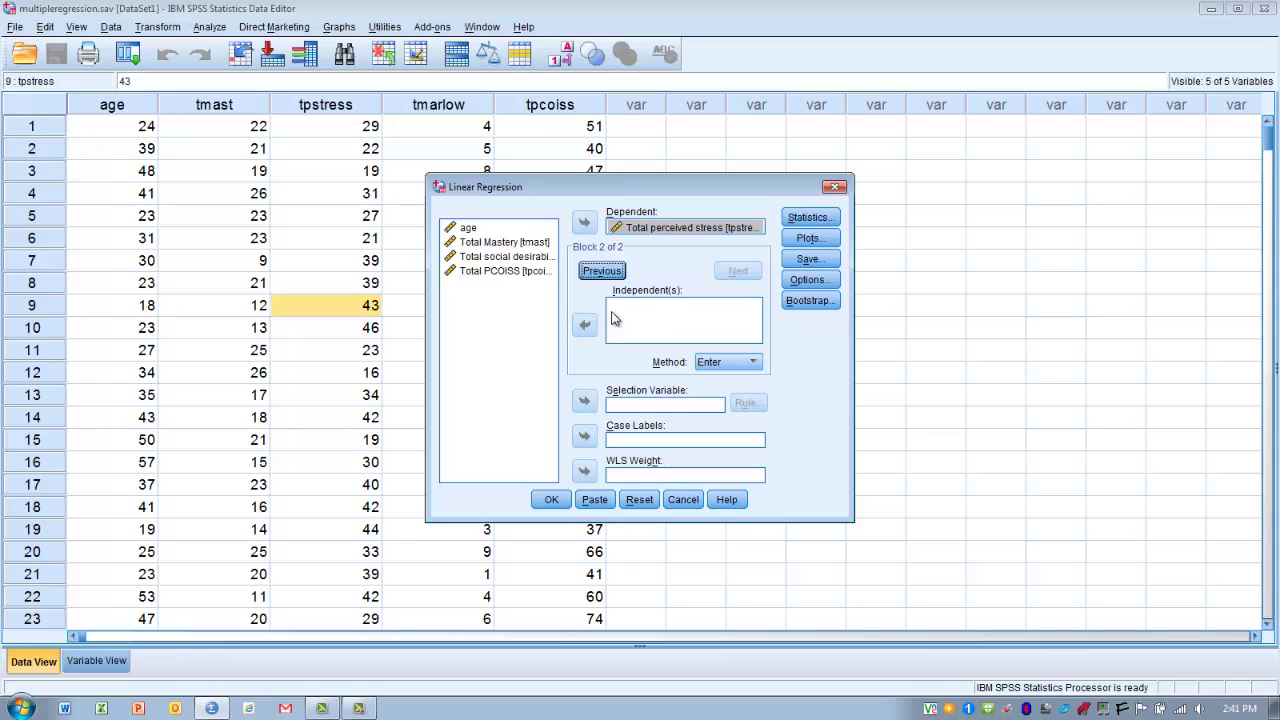
click(514, 243)
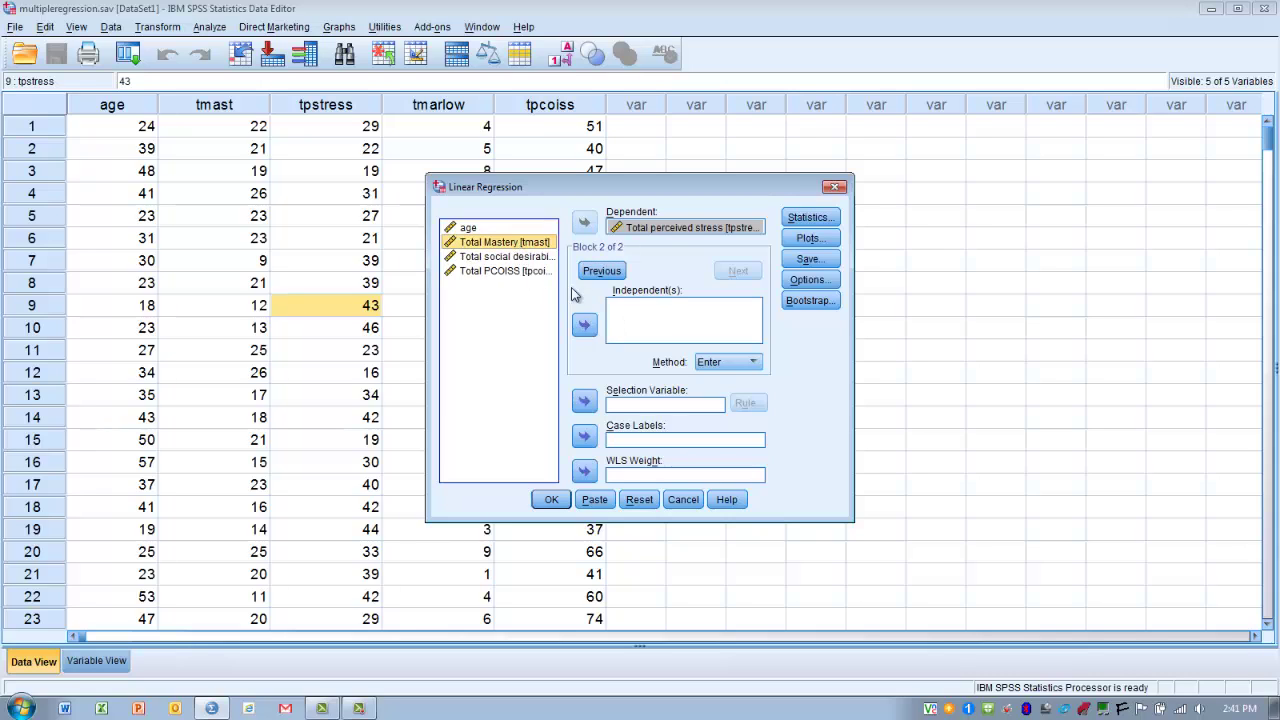
click(585, 325)
click(505, 270)
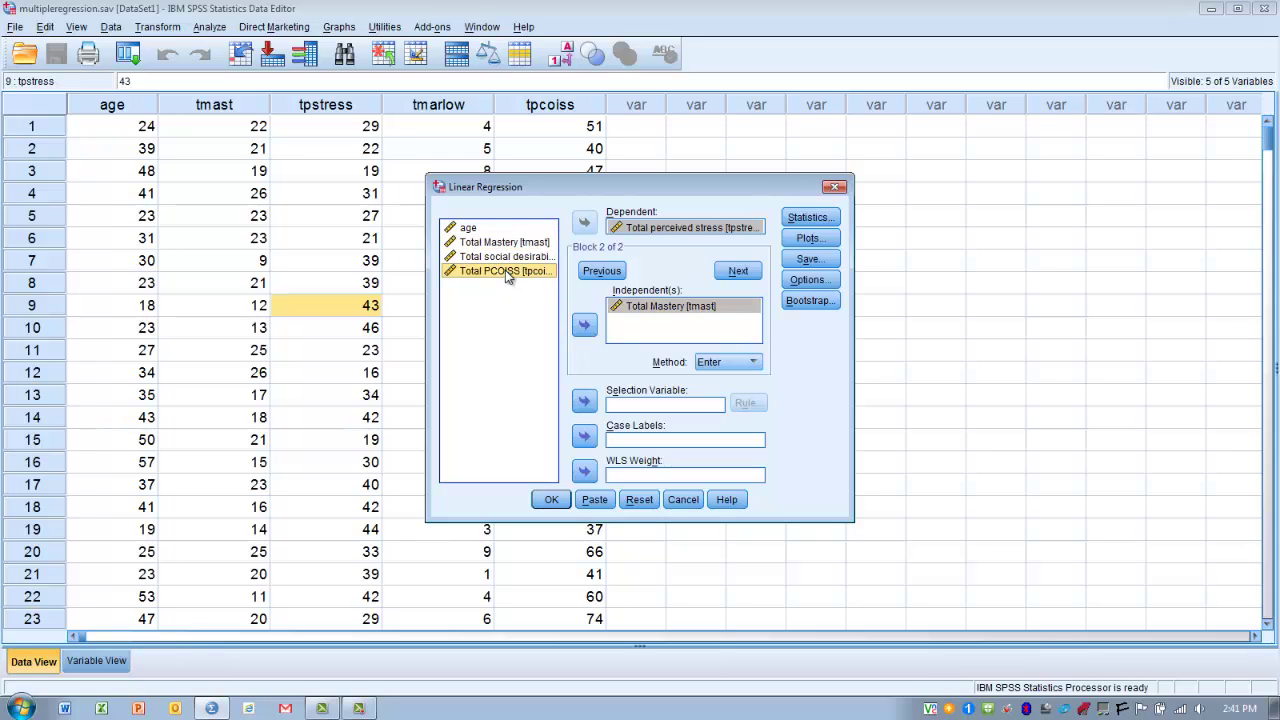
click(585, 326)
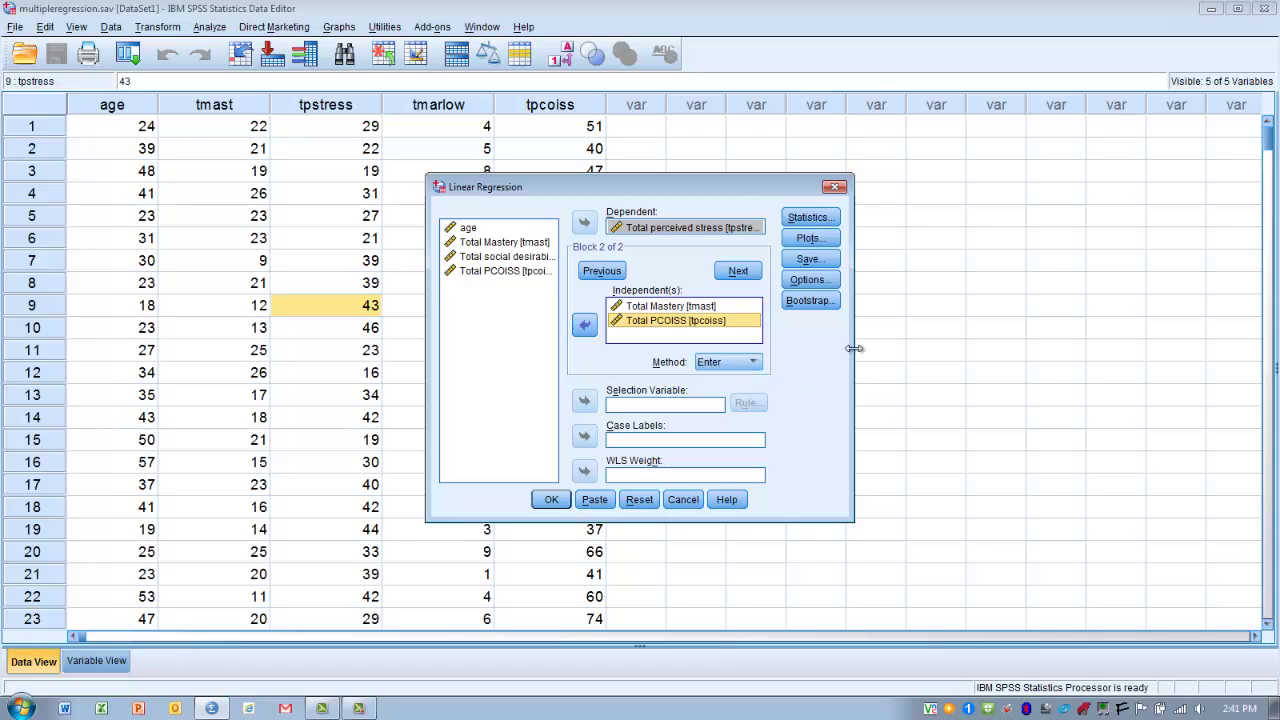
Add R squared change, descriptives, part and partial correlations, and collinearity diagnostics to the regression statistics.
click(806, 218)
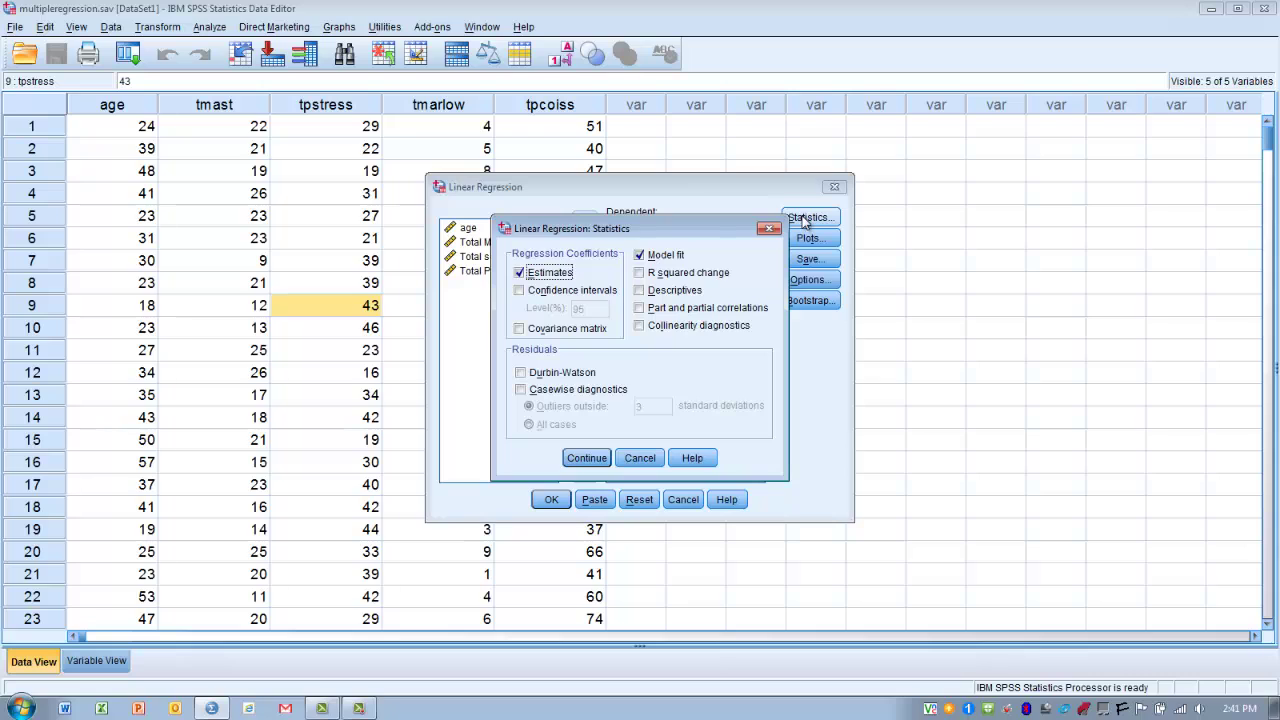
click(639, 274)
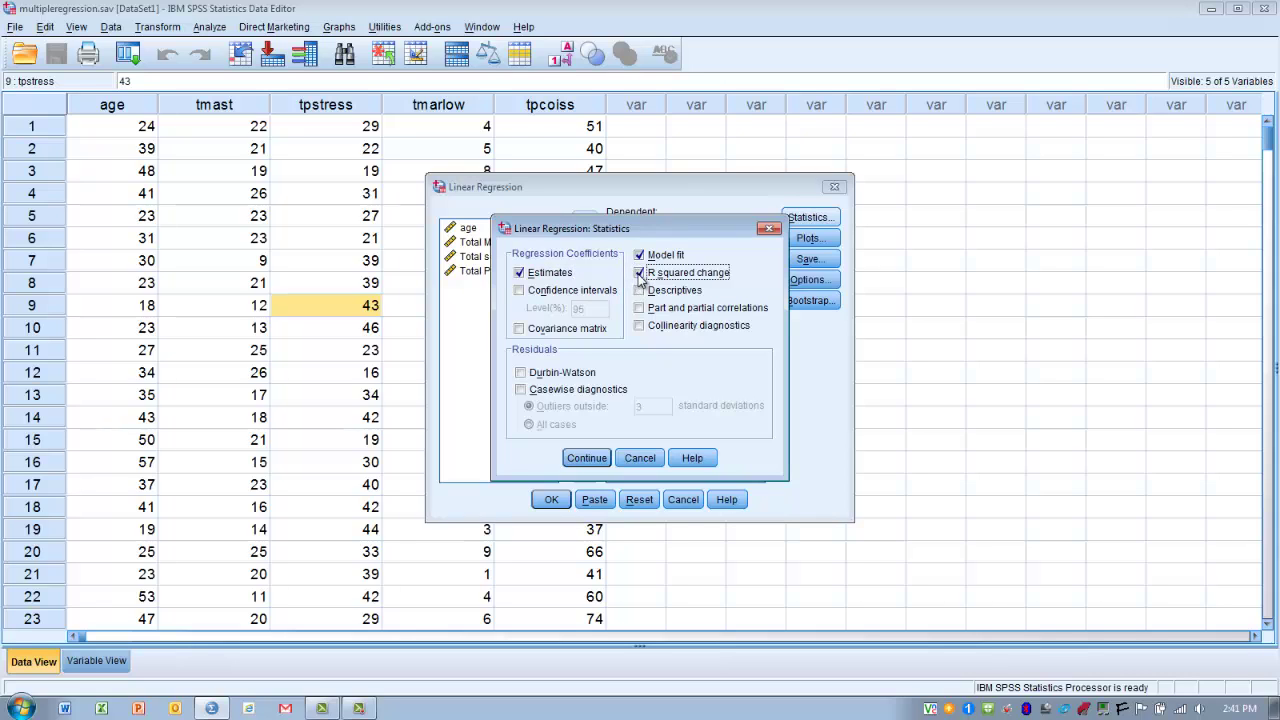
click(639, 290)
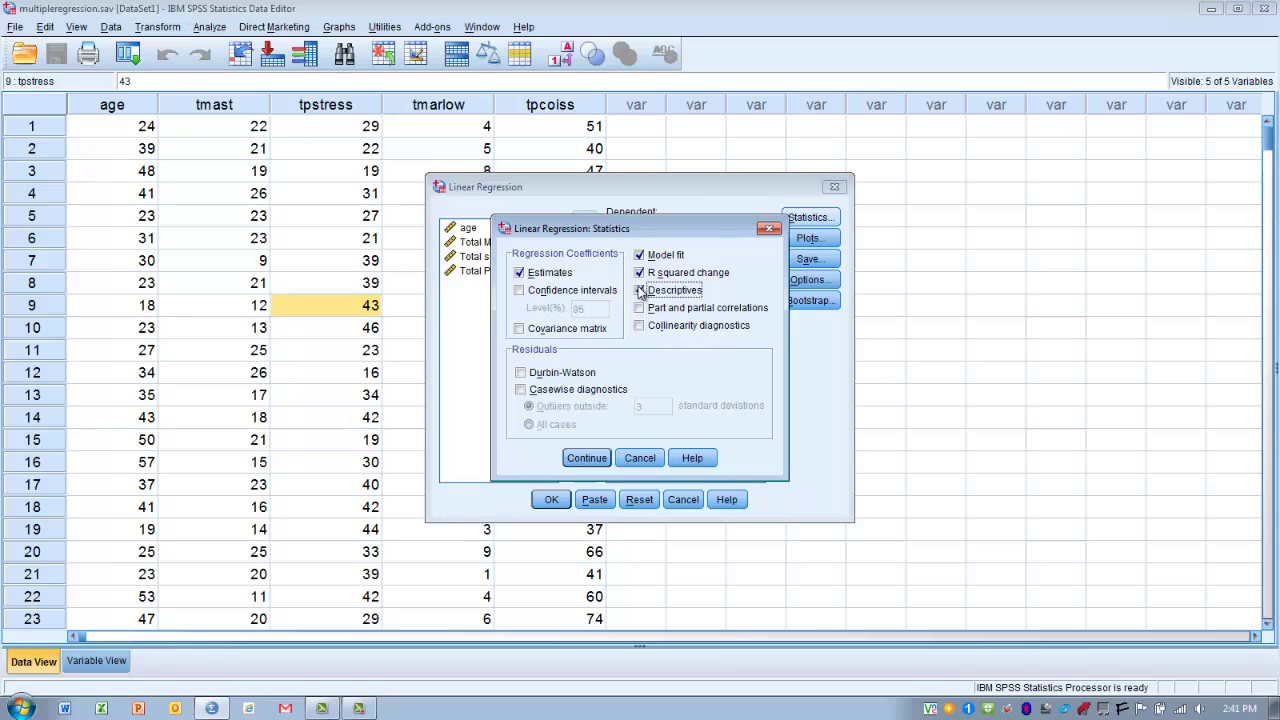
click(640, 308)
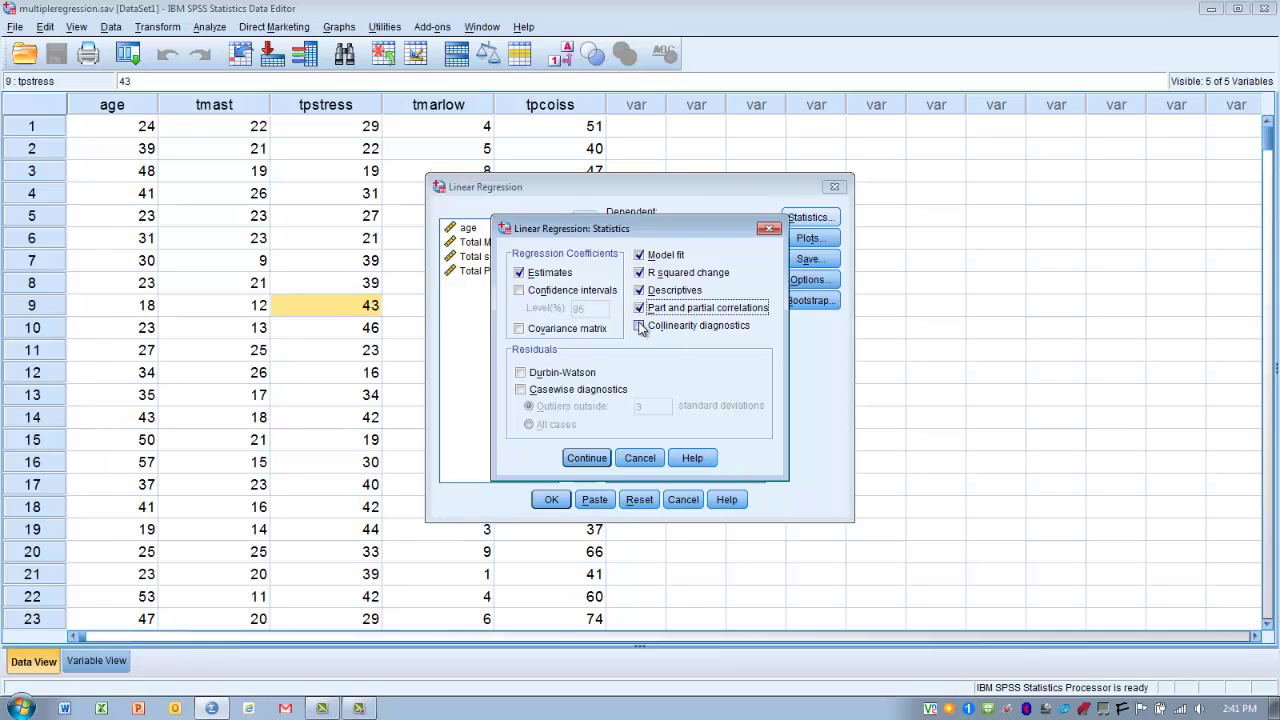
click(640, 326)
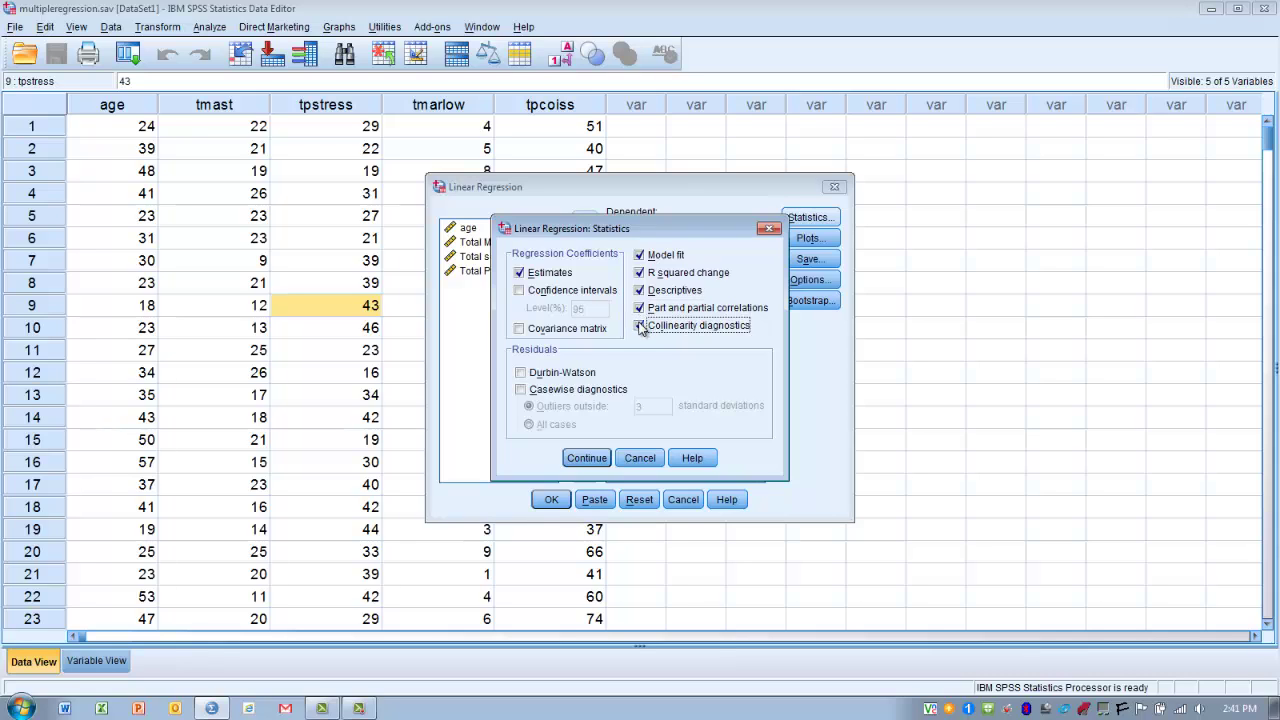
click(587, 459)
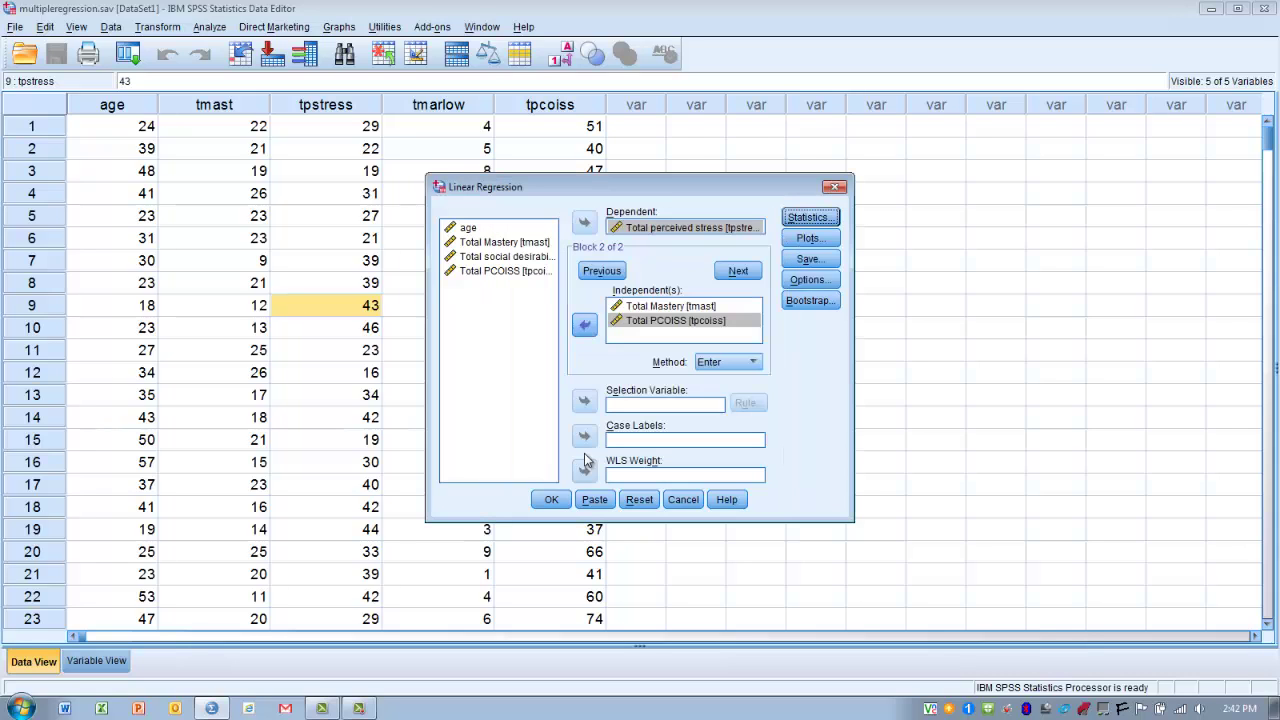
Set the regression's missing values handling to exclude cases pairwise.
click(798, 282)
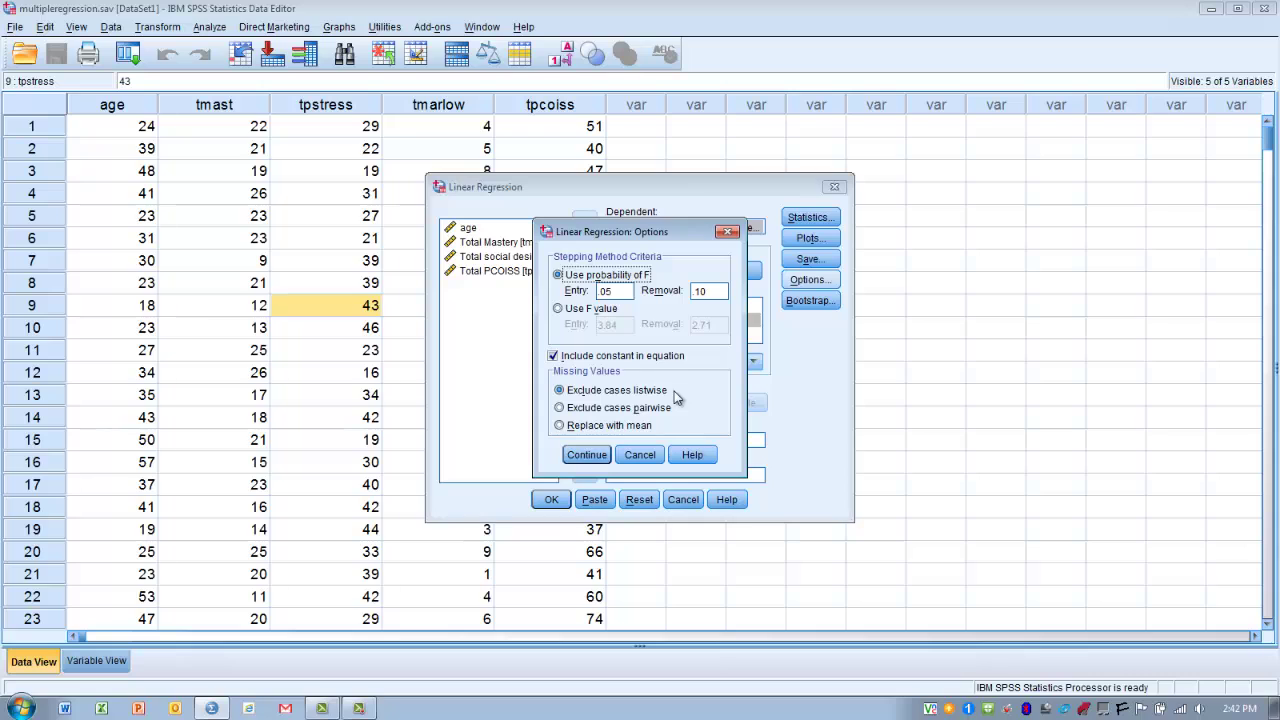
click(560, 408)
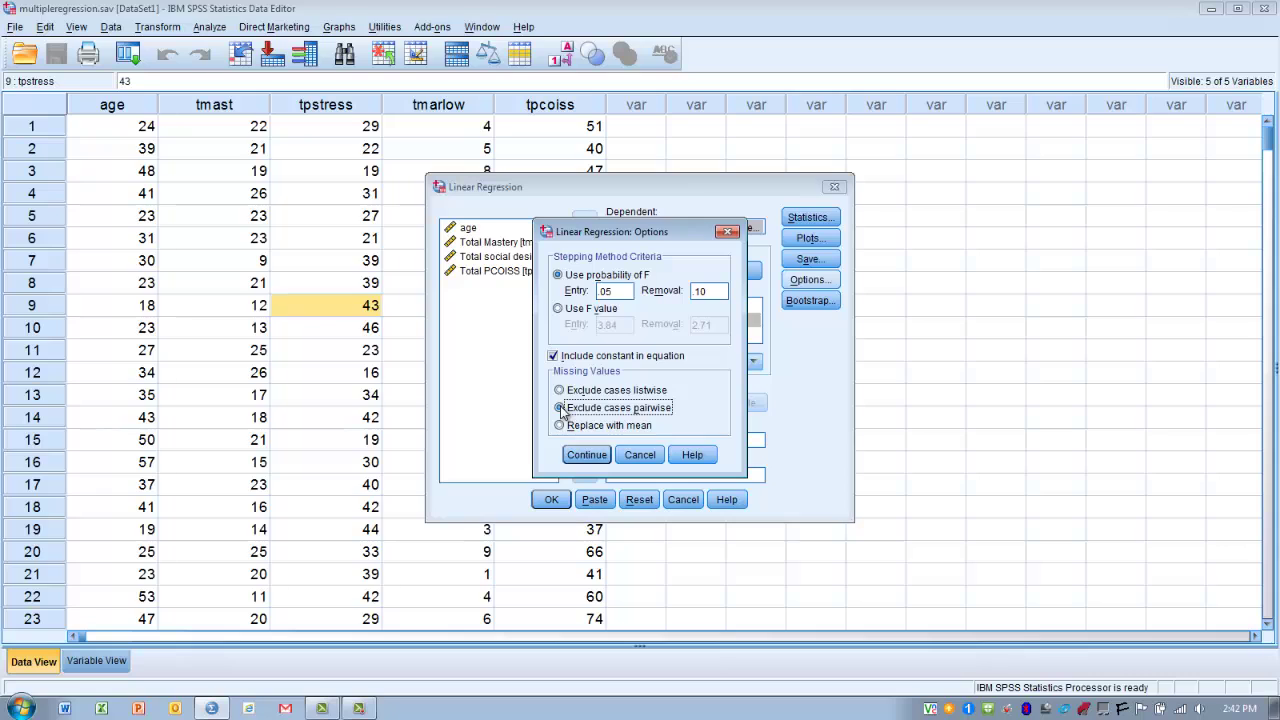
click(585, 455)
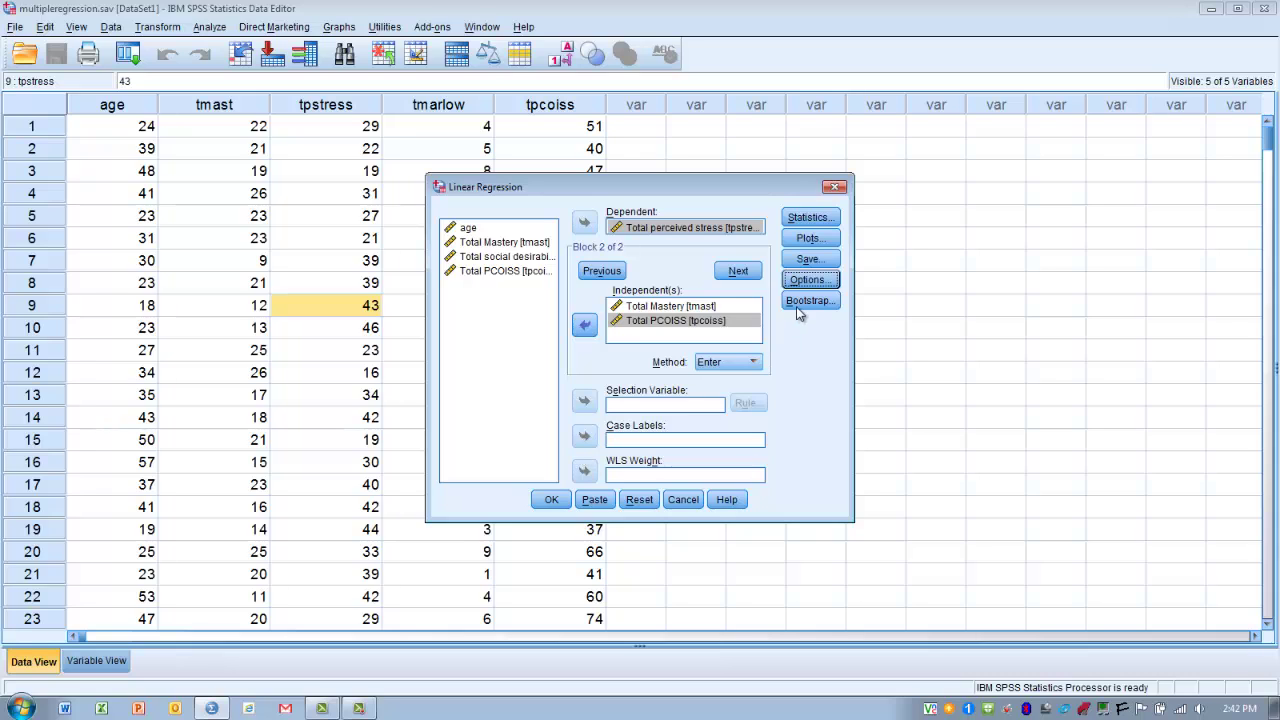
Request a scatterplot with *ZRESID on Y and *ZPRED on X, plus a normal probability plot of the standardized residuals.
click(810, 238)
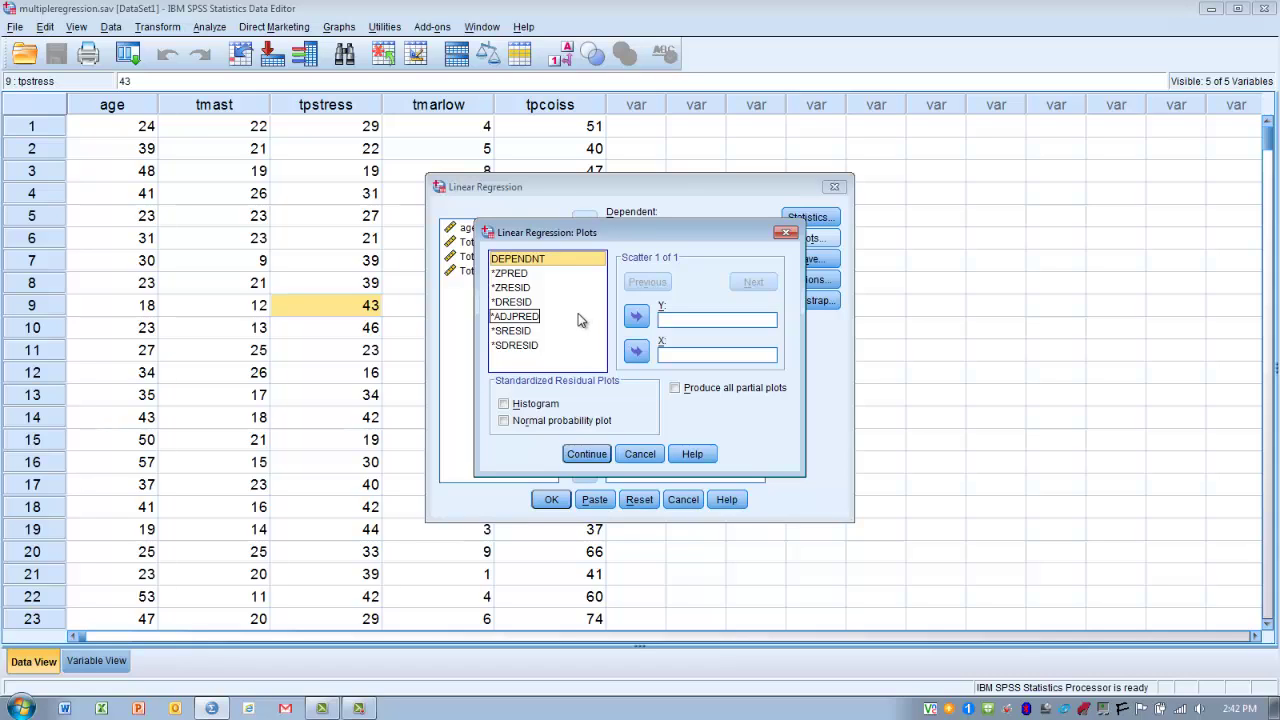
click(520, 289)
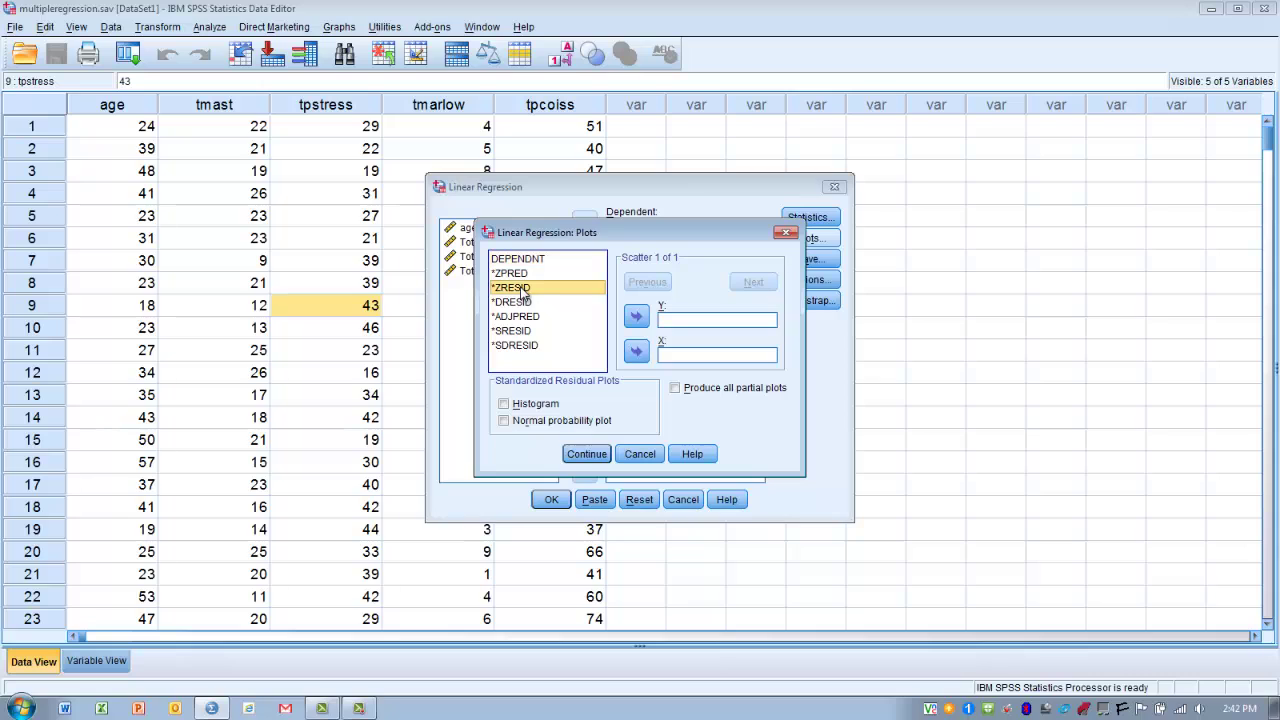
click(634, 317)
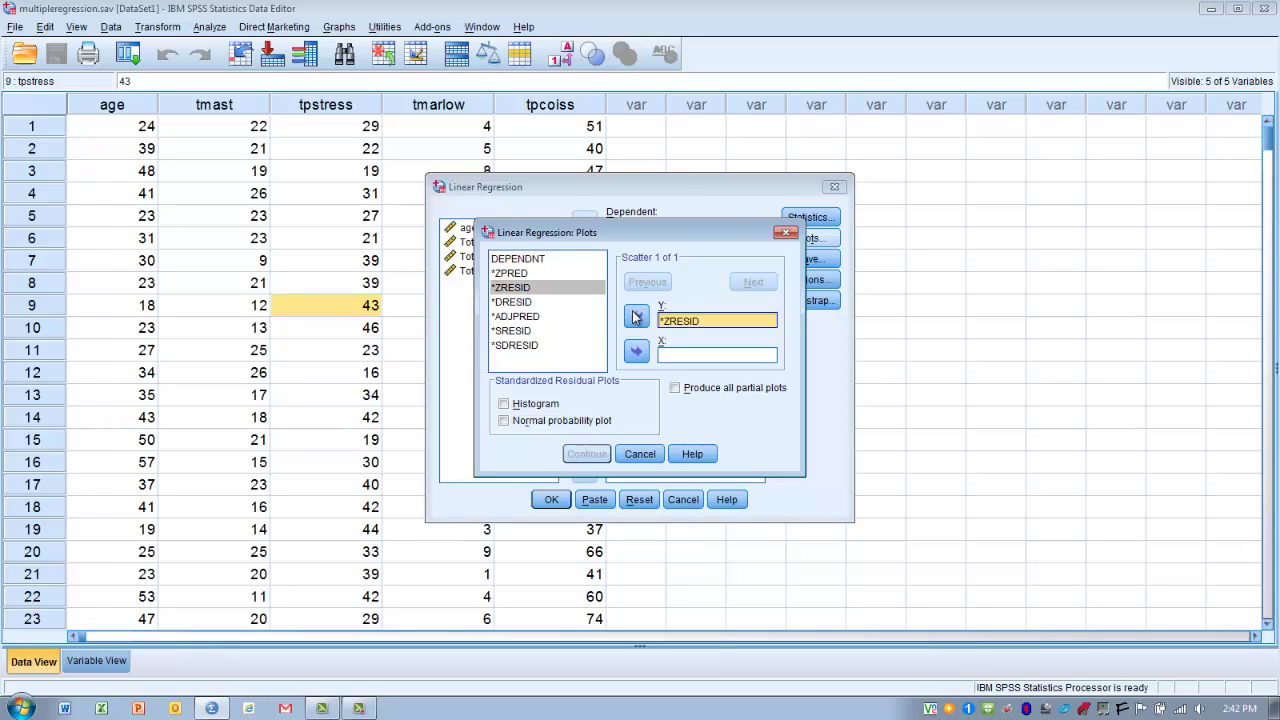
click(521, 274)
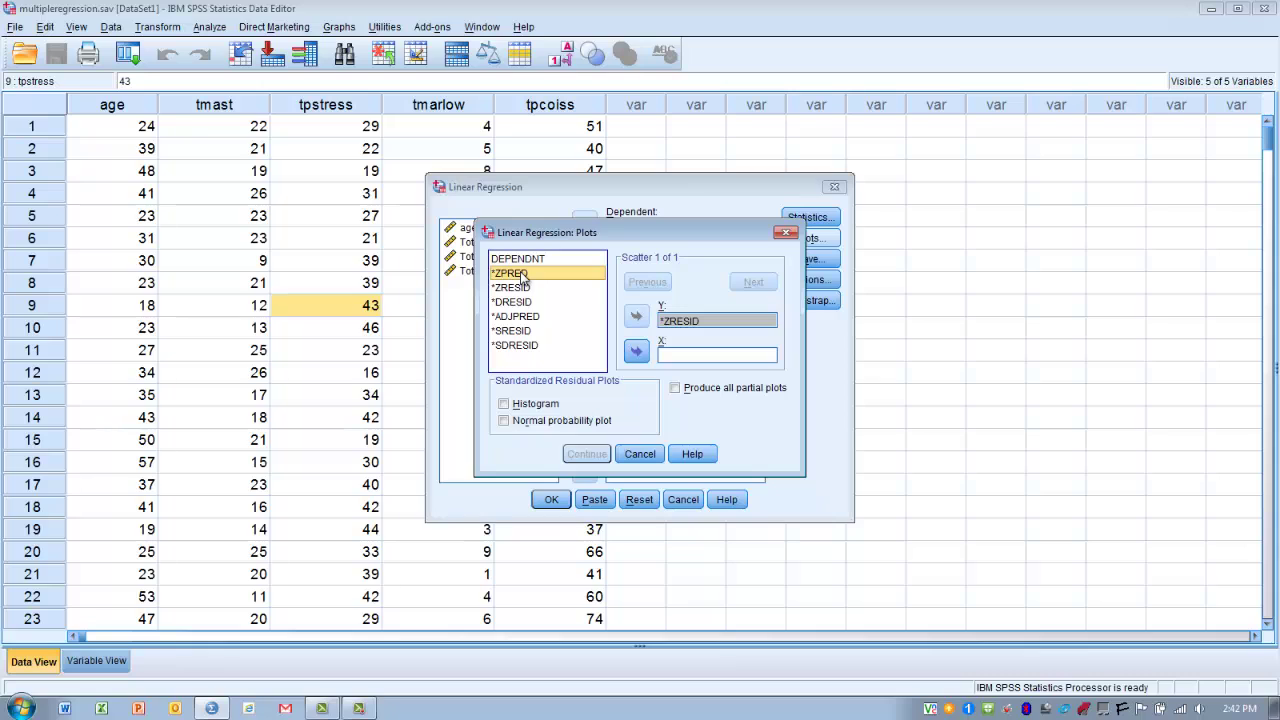
click(637, 353)
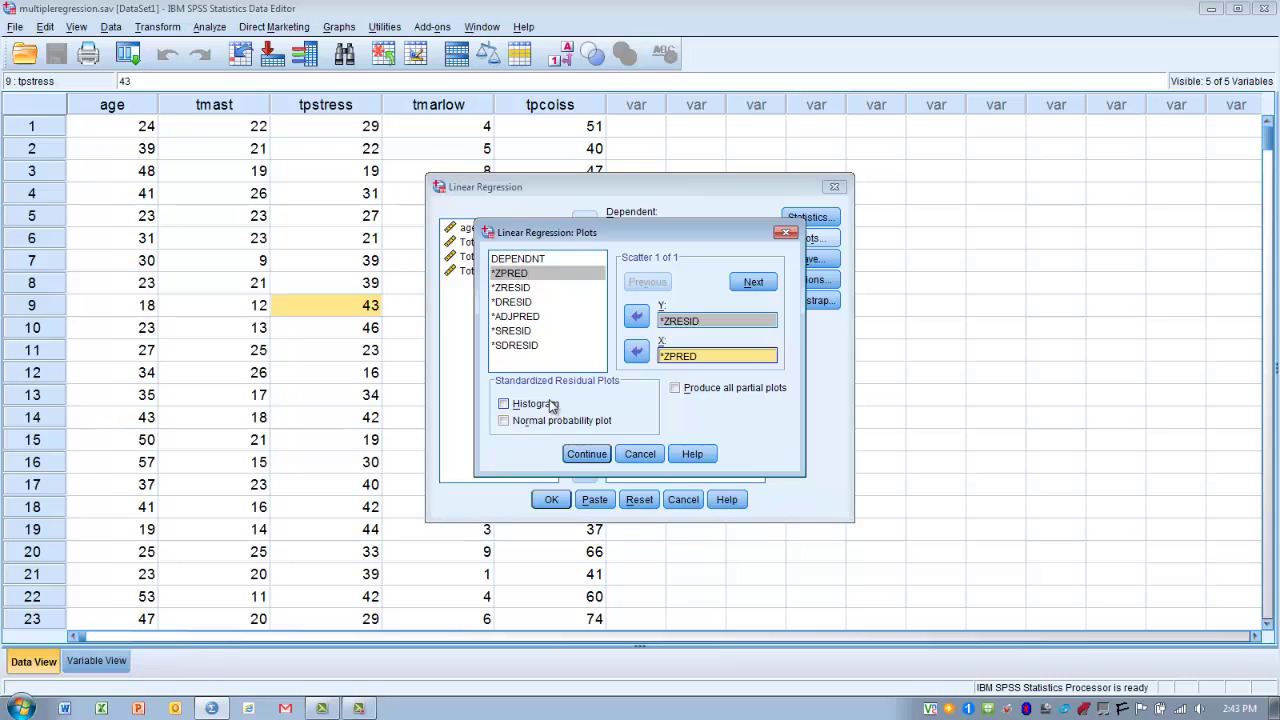
click(504, 421)
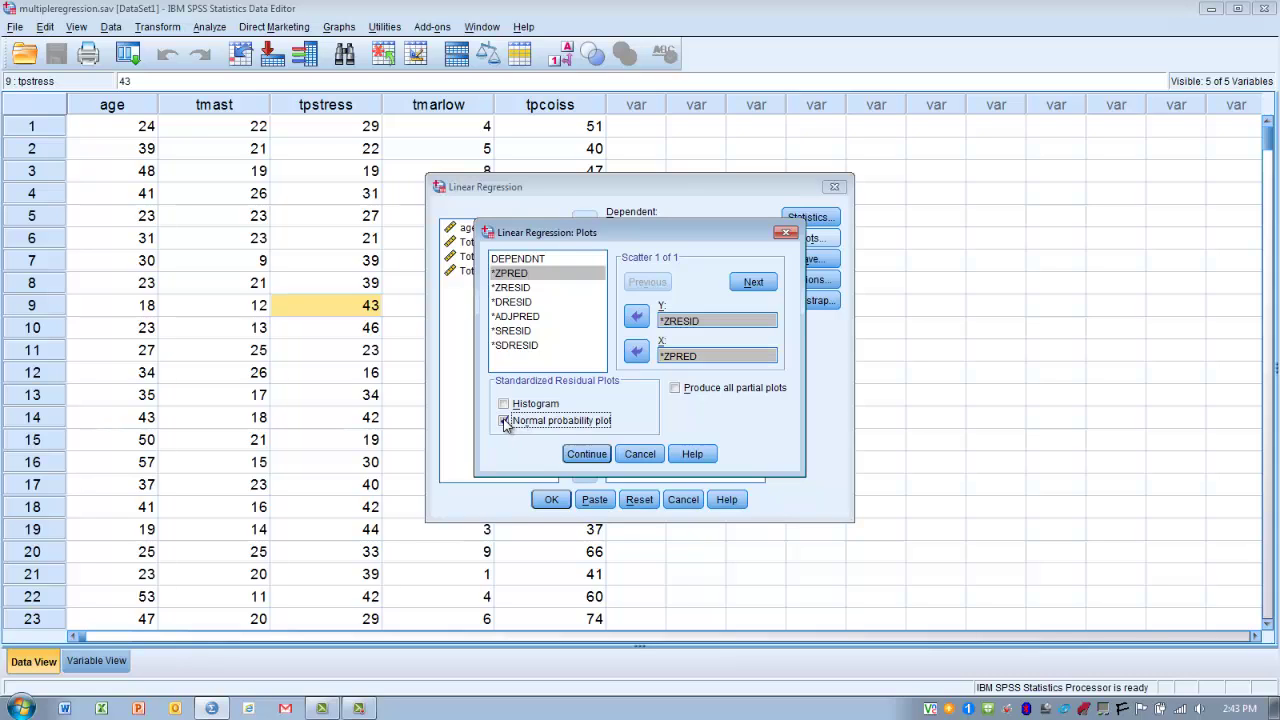
click(585, 455)
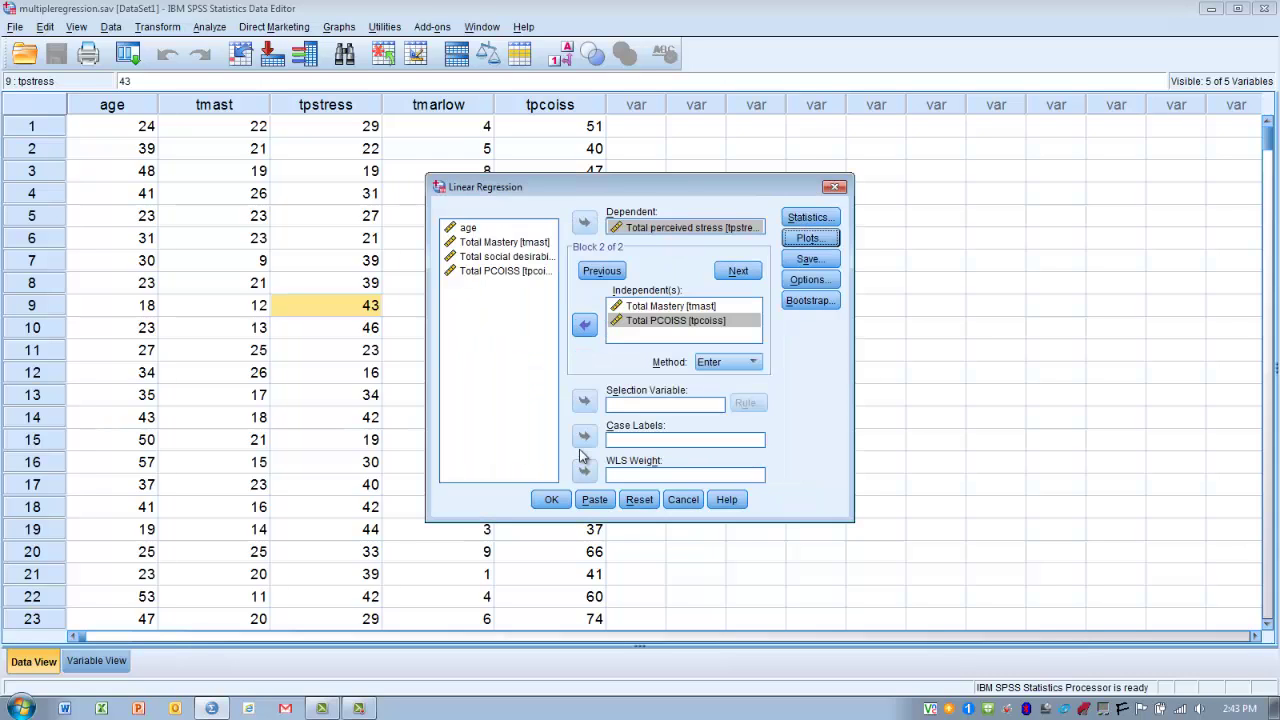
Save the Mahalanobis and Cook's distances as new variables and run the regression.
click(808, 259)
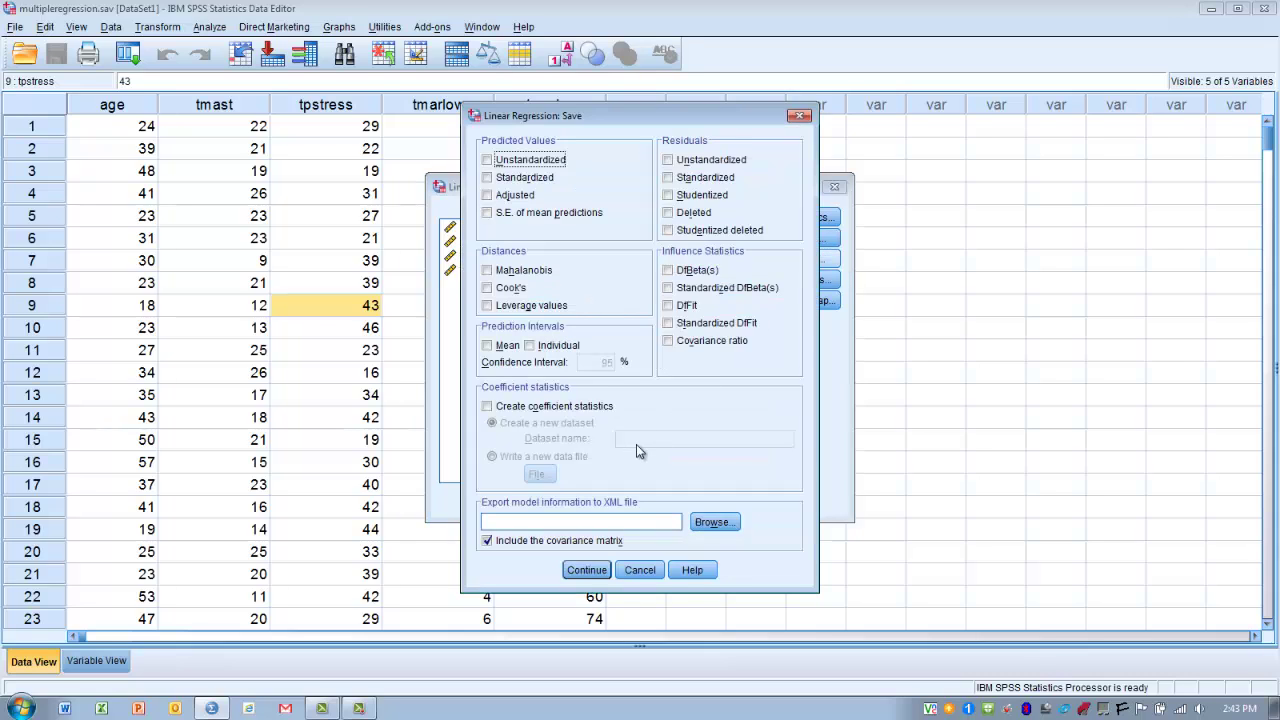
click(488, 272)
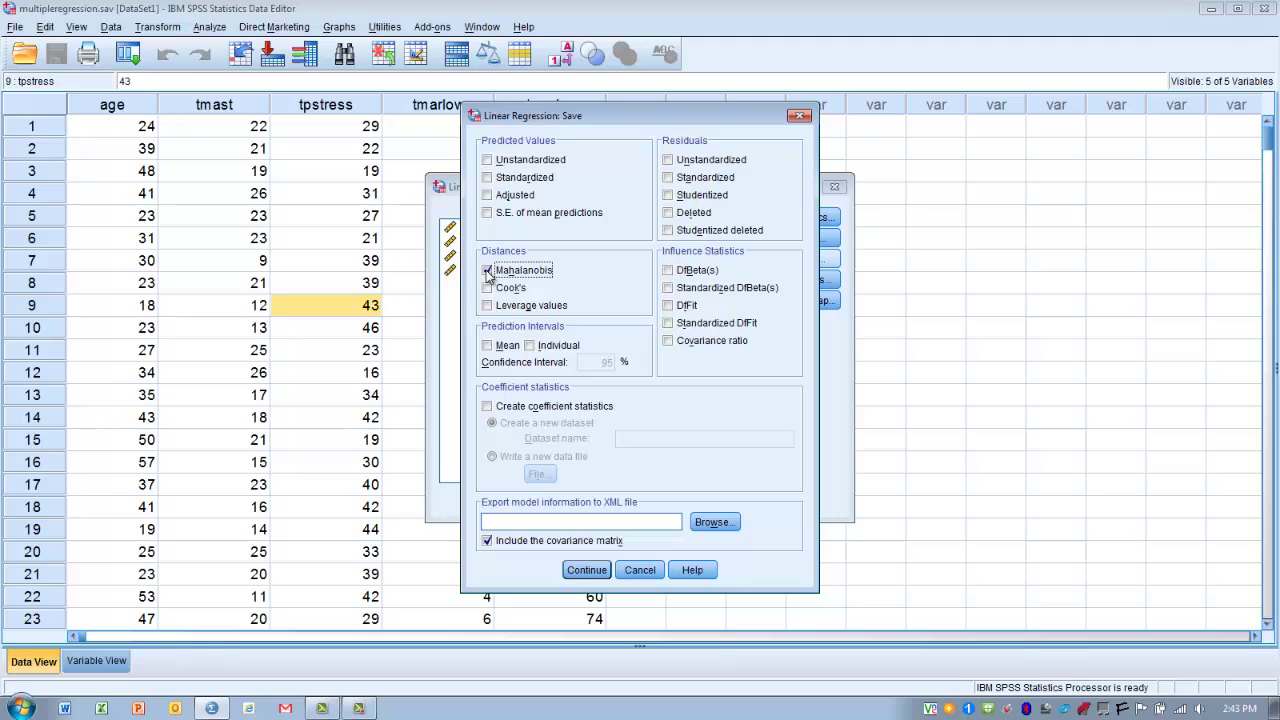
click(487, 289)
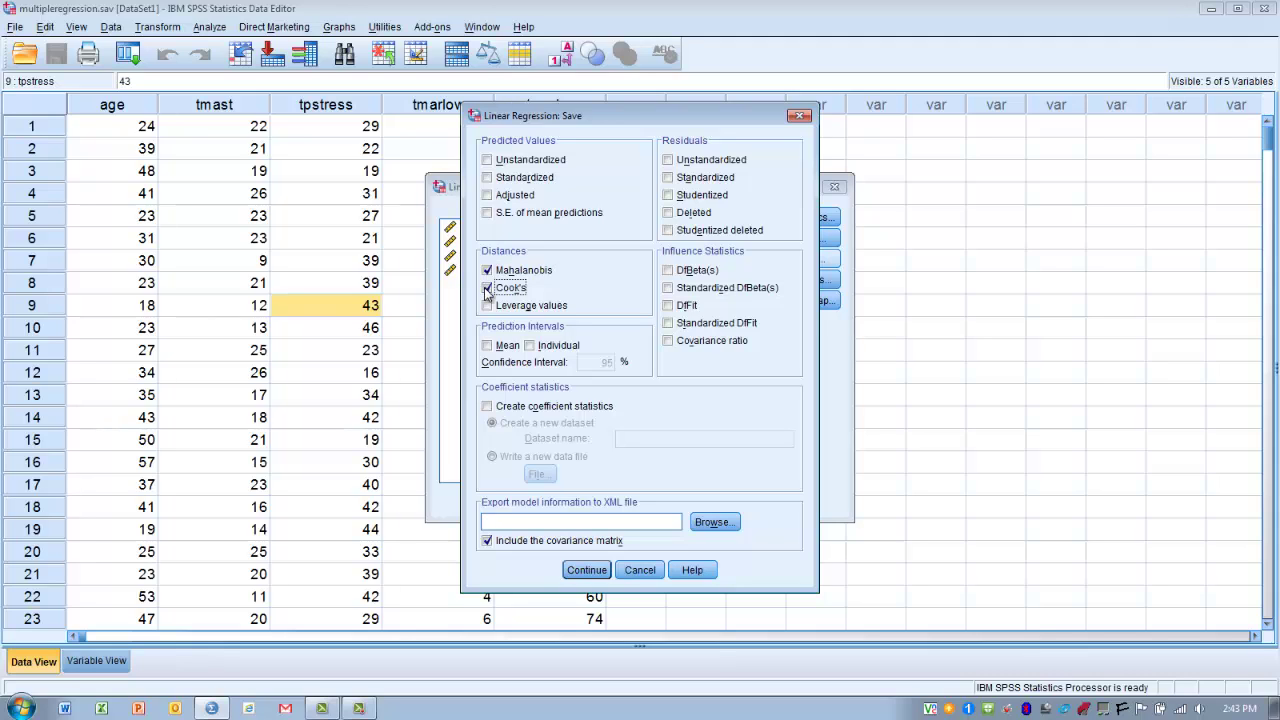
click(487, 289)
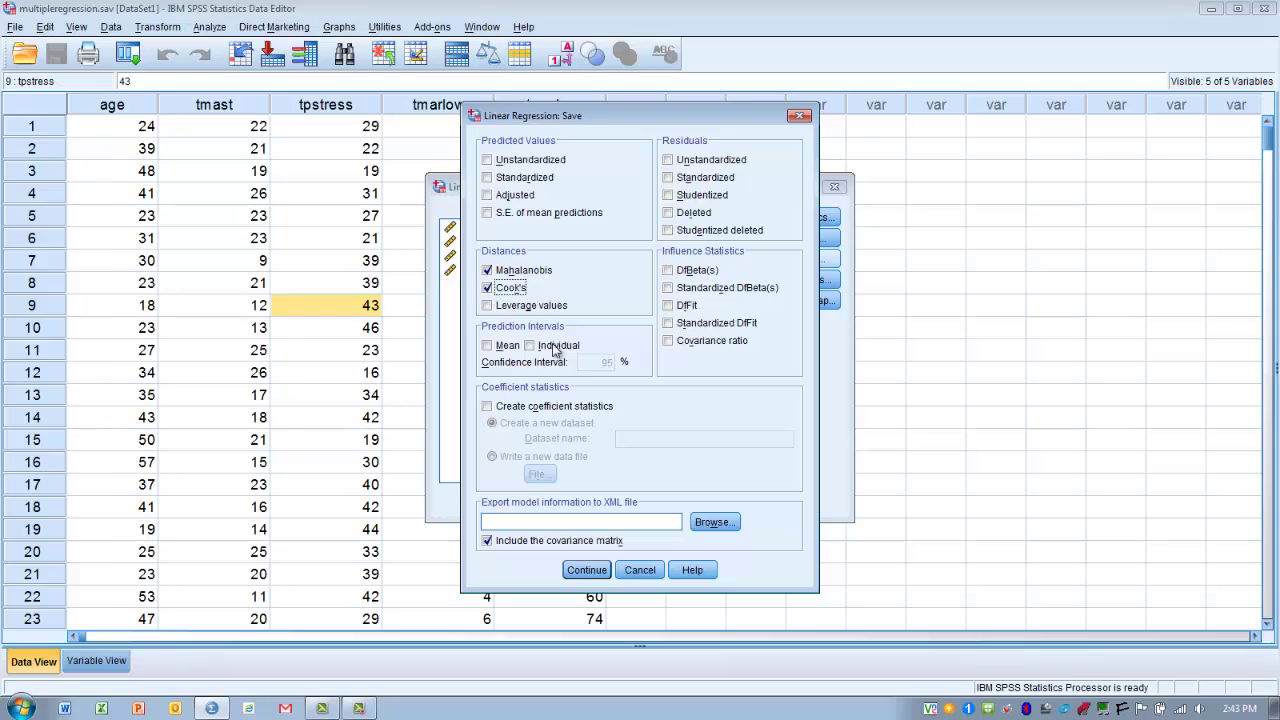
click(586, 570)
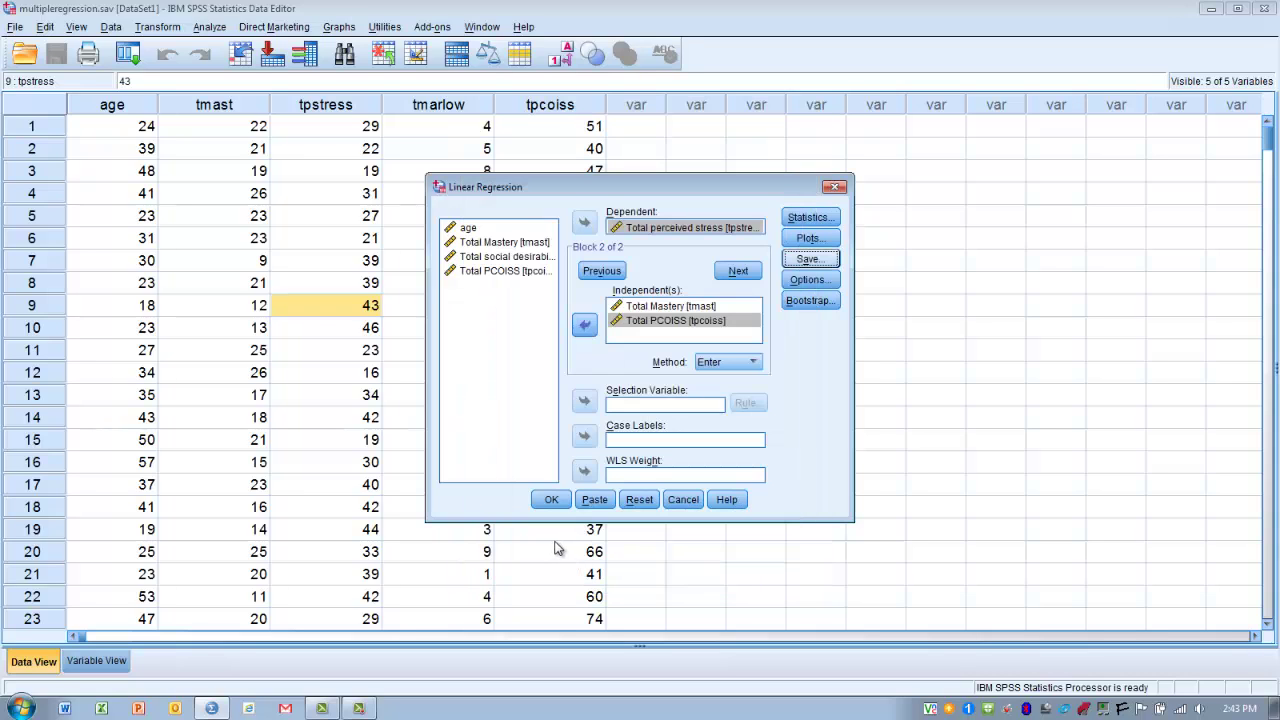
click(548, 501)
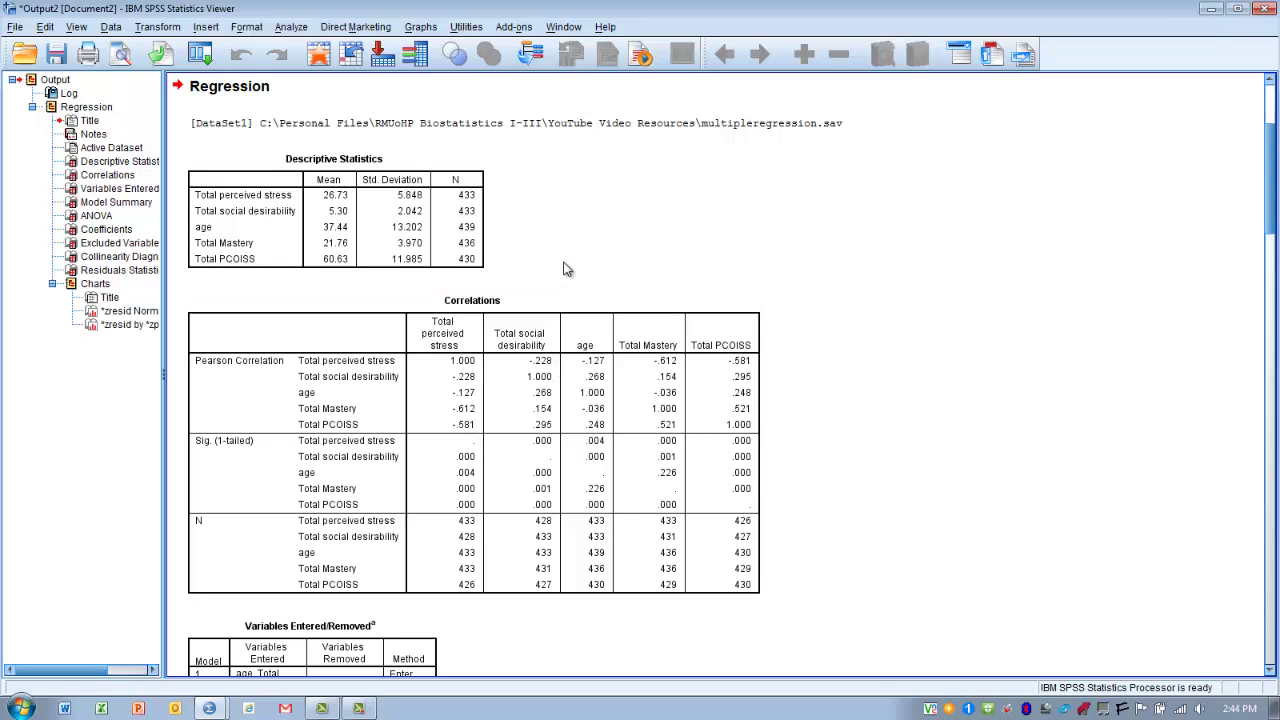
Examine the regression output's Descriptive Statistics, Model Summary, ANOVA and Coefficients tables for both models.
click(203, 258)
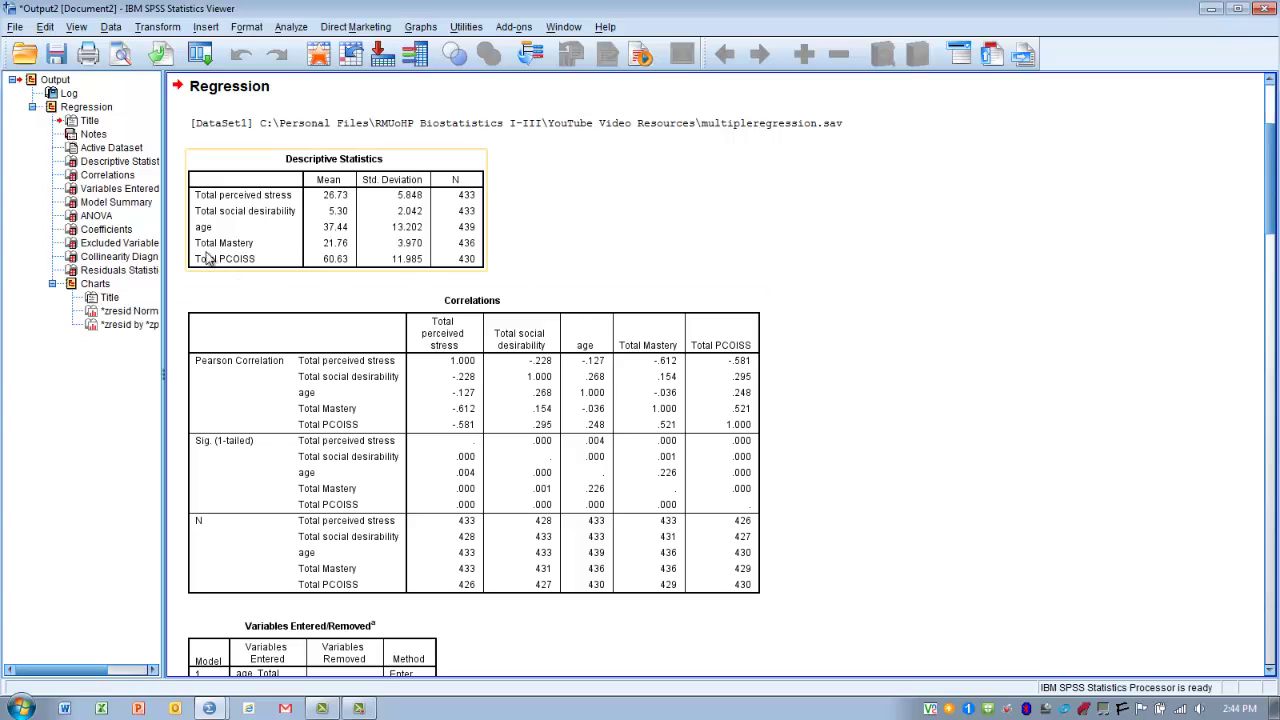
click(116, 202)
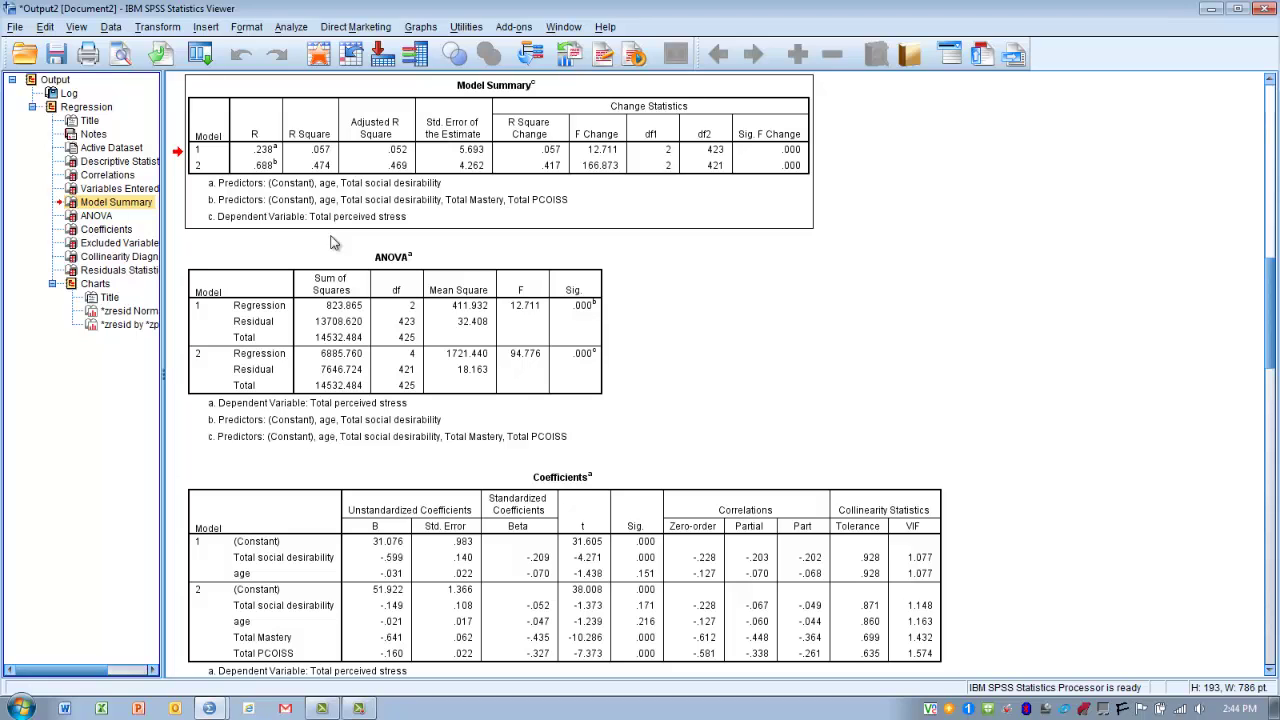
click(326, 215)
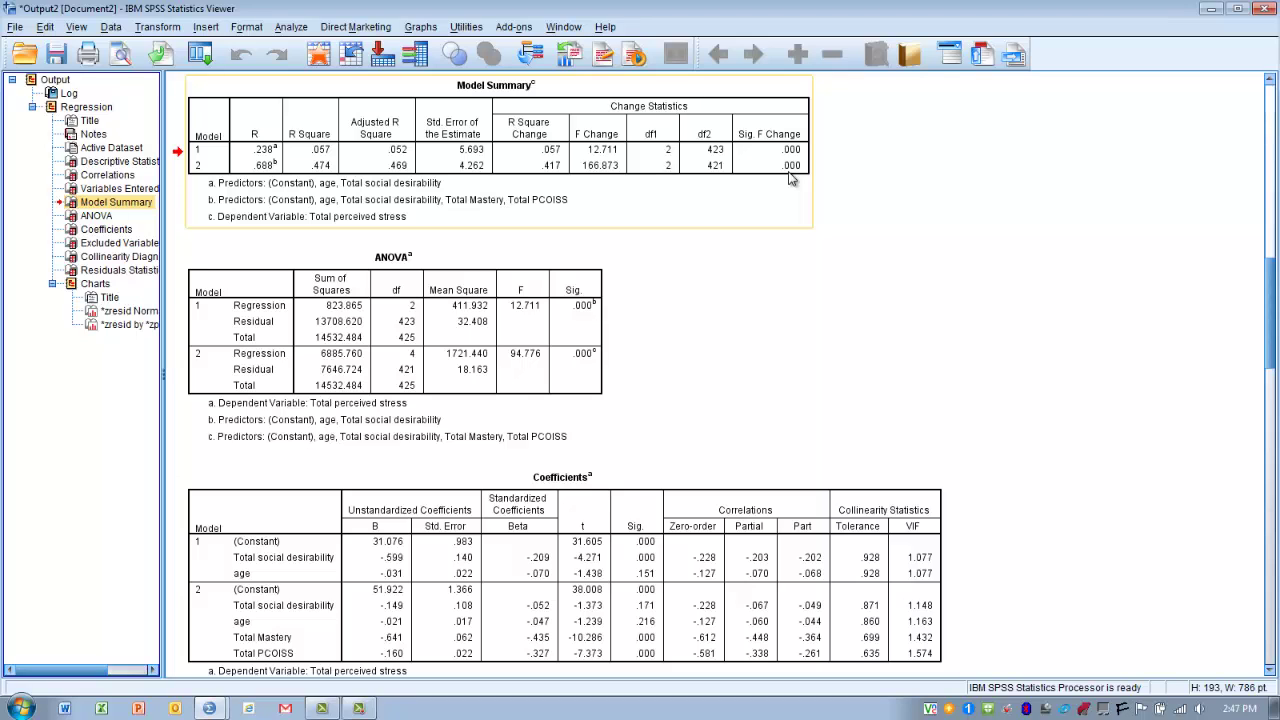
click(576, 330)
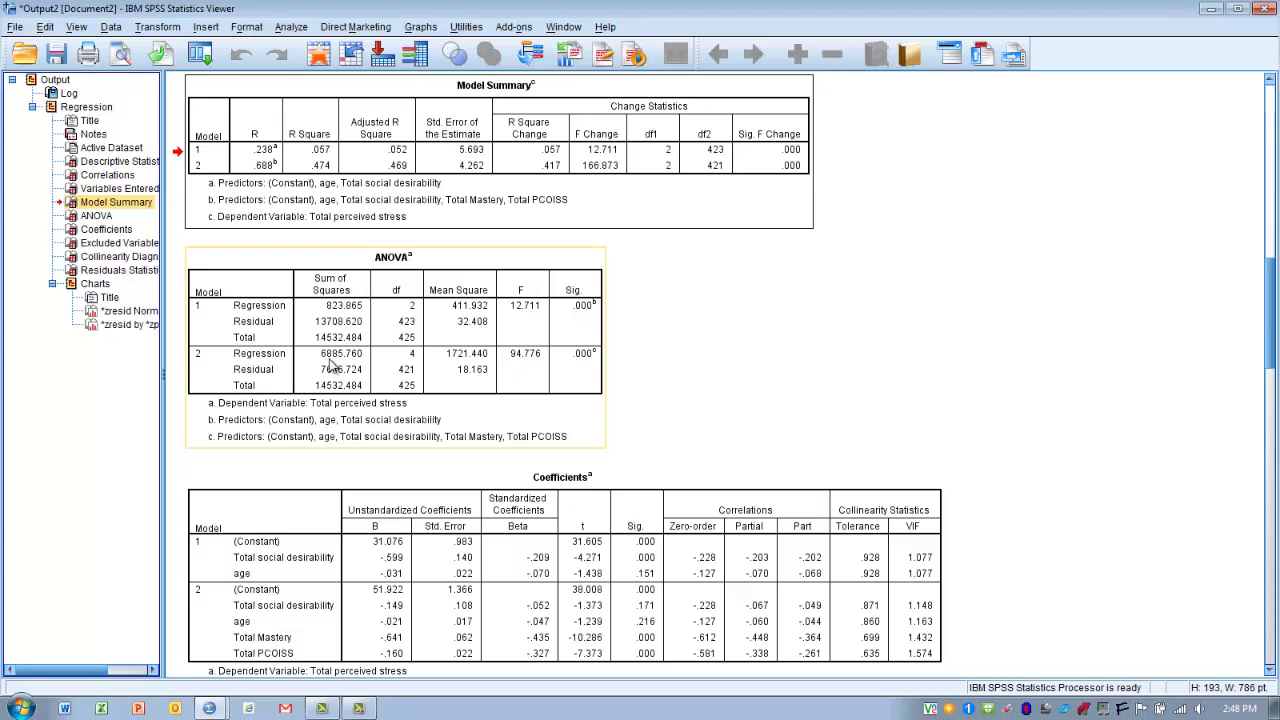
click(107, 231)
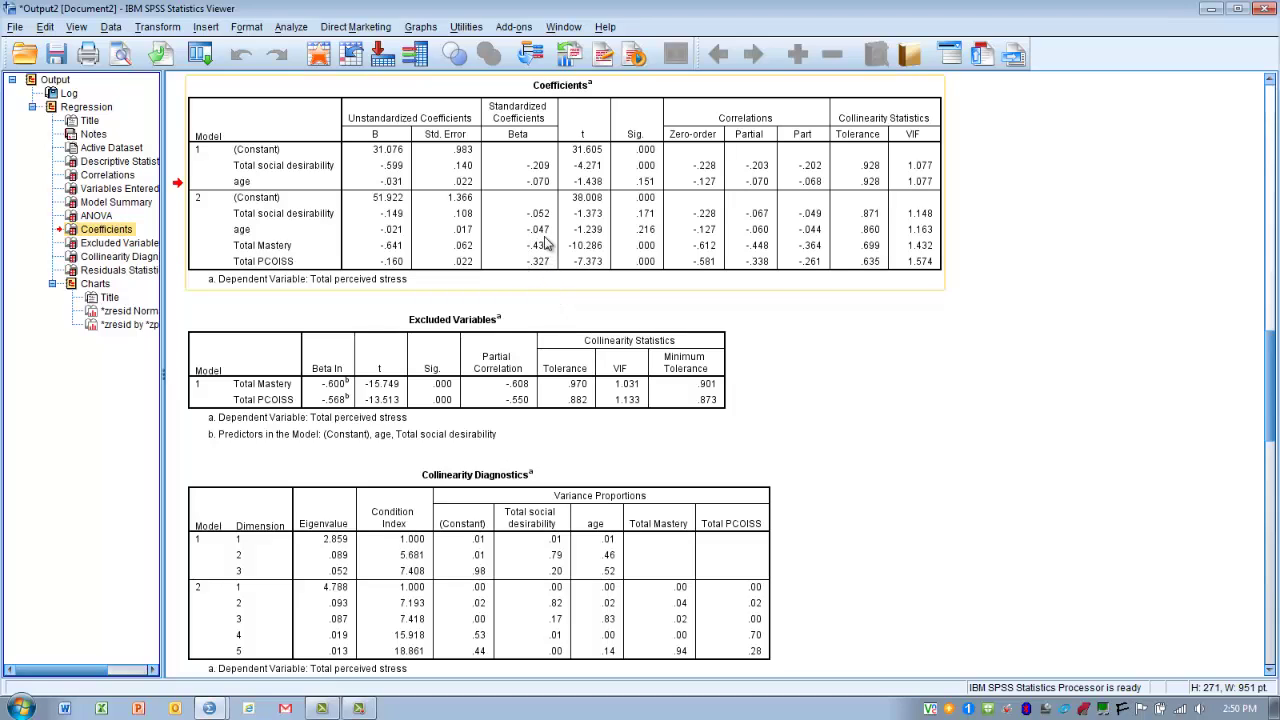
click(536, 296)
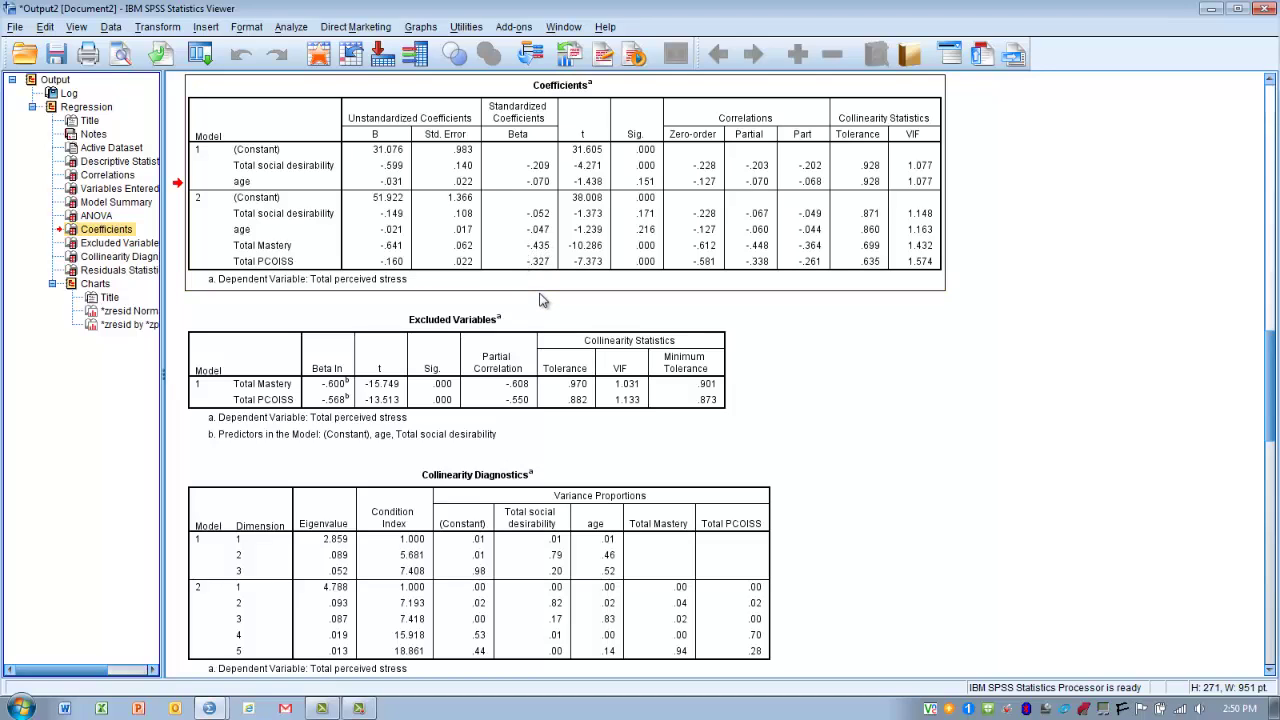